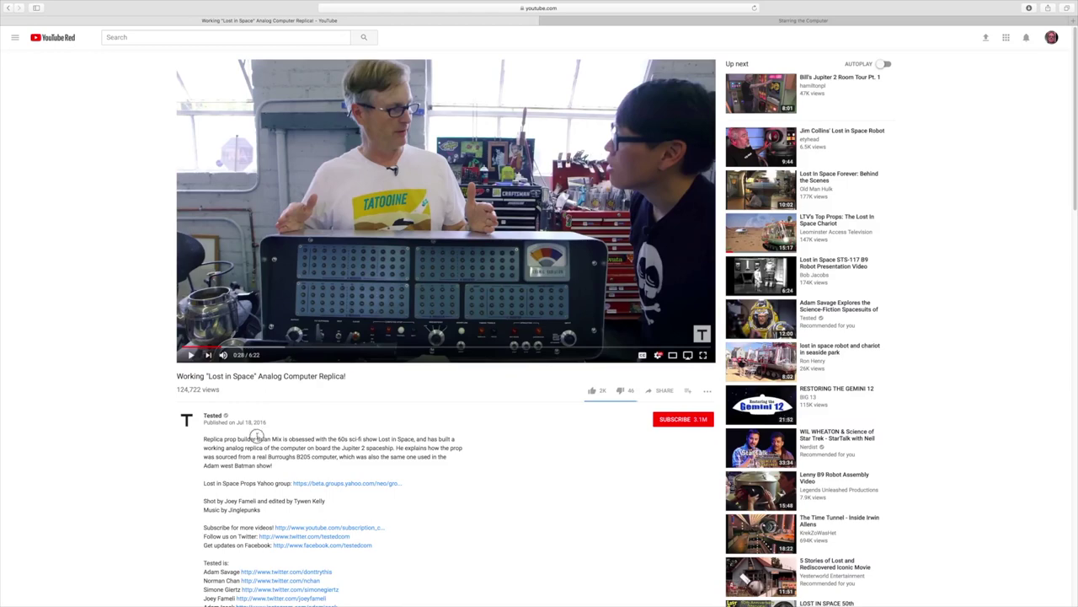
# Step: Highlight the replica builder's name in the YouTube description, then switch to the Starring the Computer tab
pyautogui.moveTo(258, 439); pyautogui.dragTo(284, 439)
pyautogui.hotkey('ctrl', 'Tab')
pyautogui.scroll(20, 318, 306)
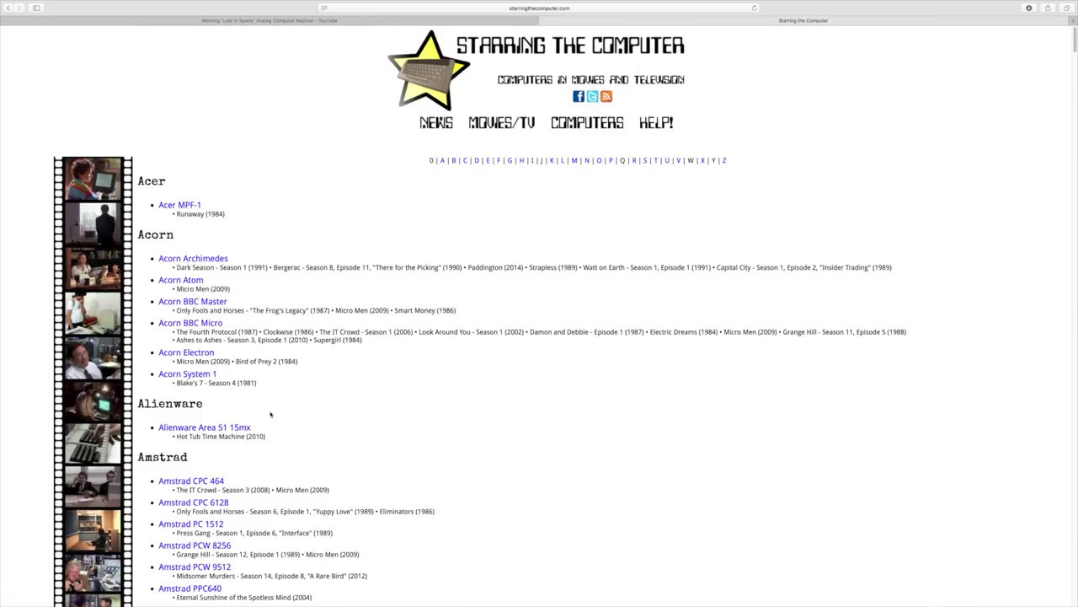
# Step: Scroll down to the Burroughs B205 entry, read its film and TV appearances, then return to YouTube
pyautogui.scroll(-10, 270, 415)
pyautogui.scroll(-20, 218, 299)
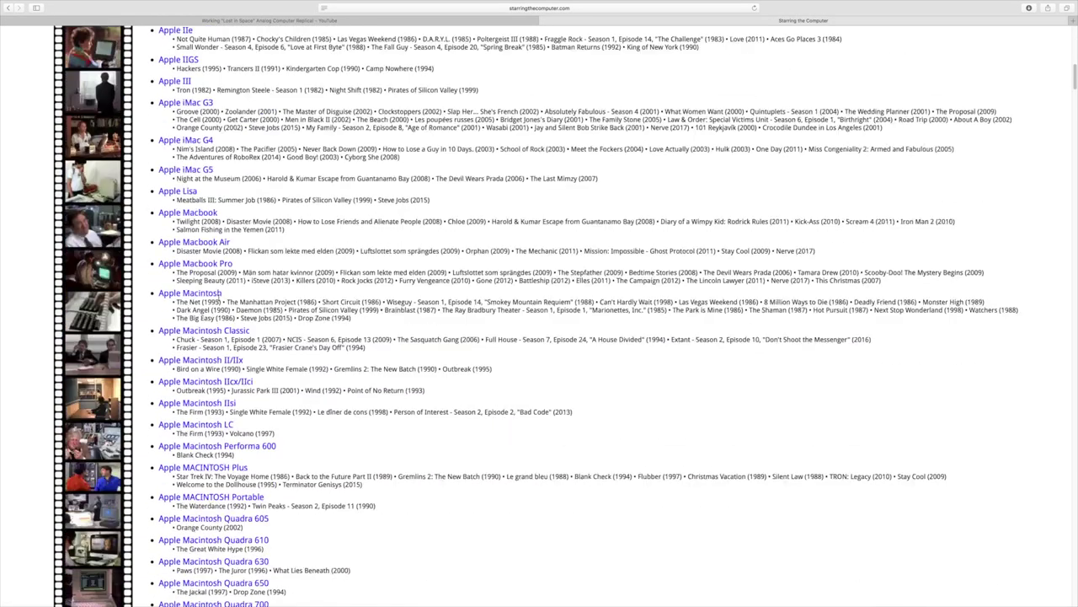
pyautogui.scroll(-15, 217, 297)
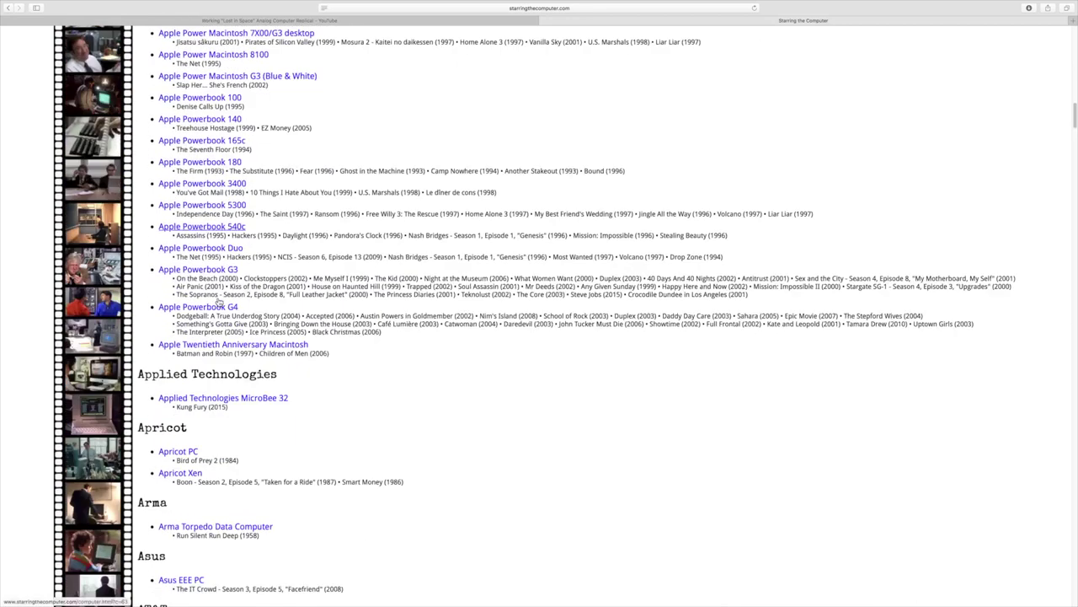
pyautogui.scroll(-5, 219, 335)
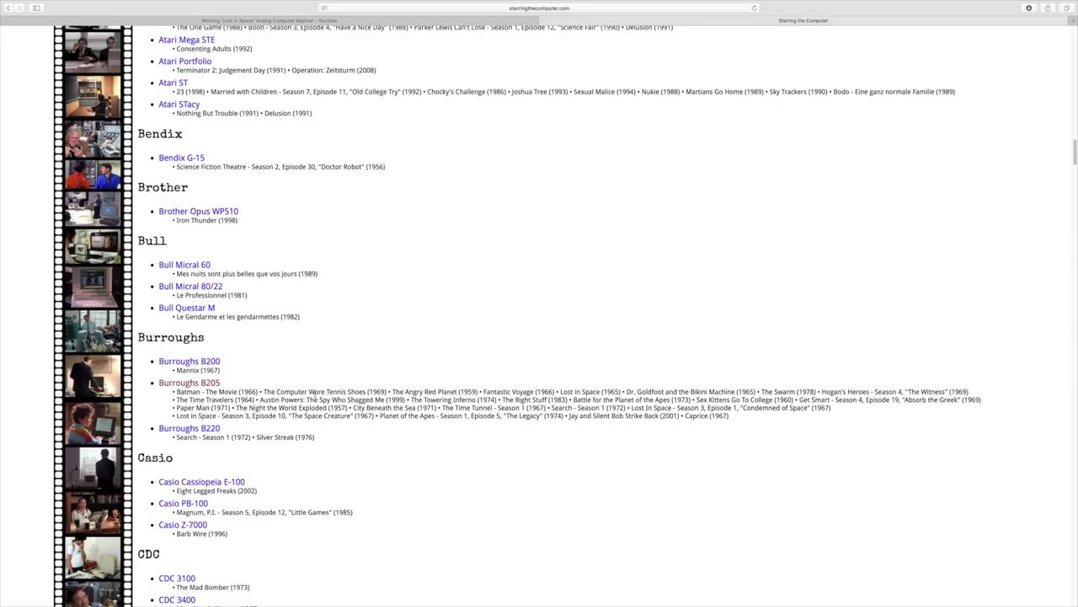
pyautogui.scroll(20, 460, 401)
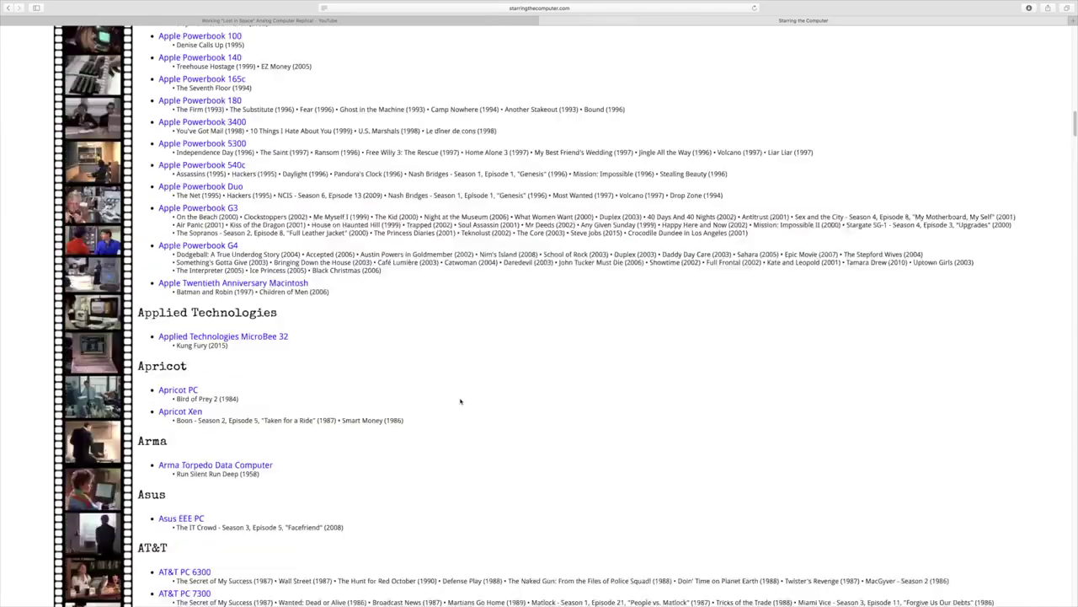
pyautogui.scroll(15, 460, 401)
pyautogui.hotkey('ctrl', 'shift', 'Tab')
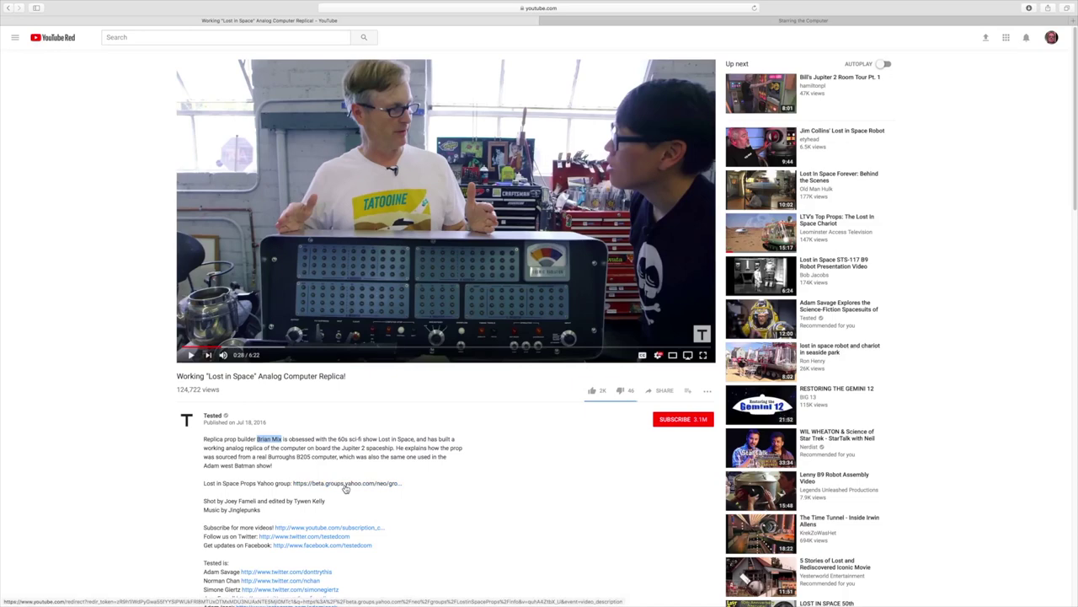
# Step: Watch the 'Working Lost in Space Analog Computer Replica' video, then return to Starring the Computer
pyautogui.scroll(-1, 345, 488)
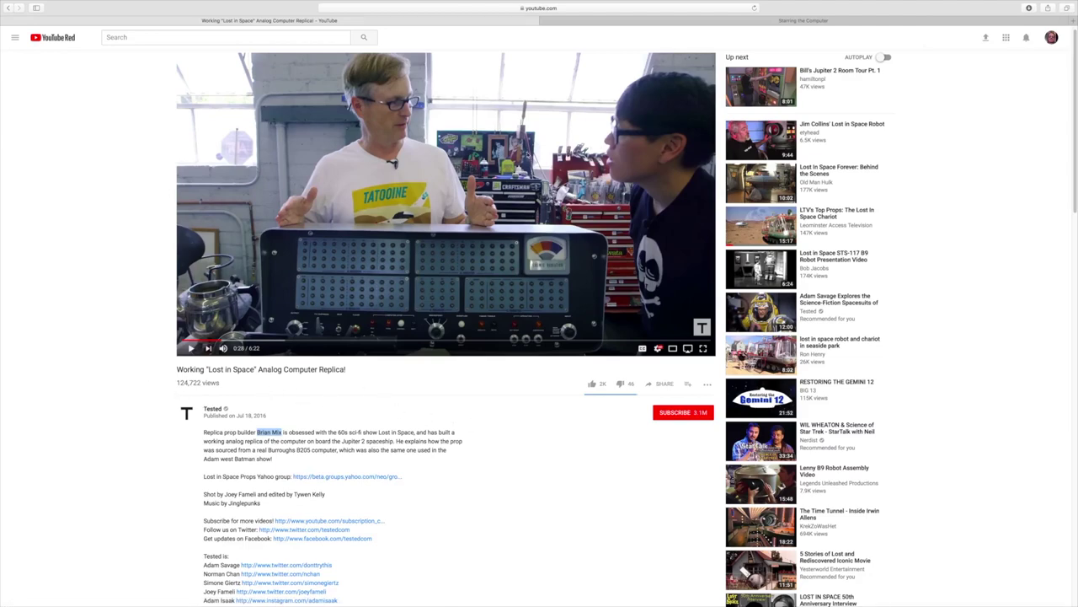
pyautogui.click(624, 22)
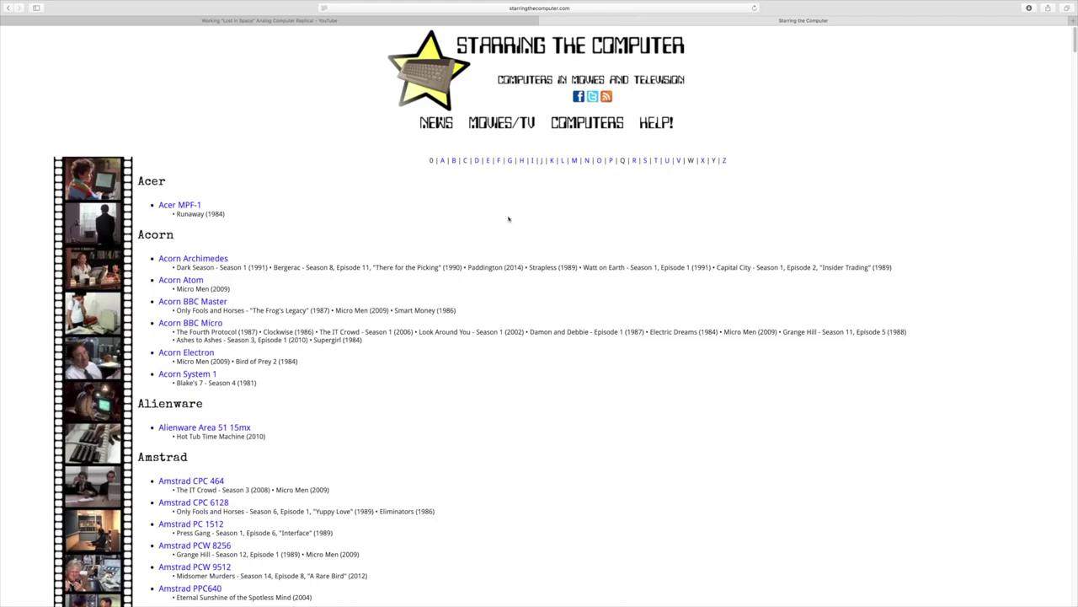
# Step: Scroll the Starring the Computer list down and back up before leaving the site
pyautogui.scroll(-5, 509, 220)
pyautogui.scroll(5, 261, 395)
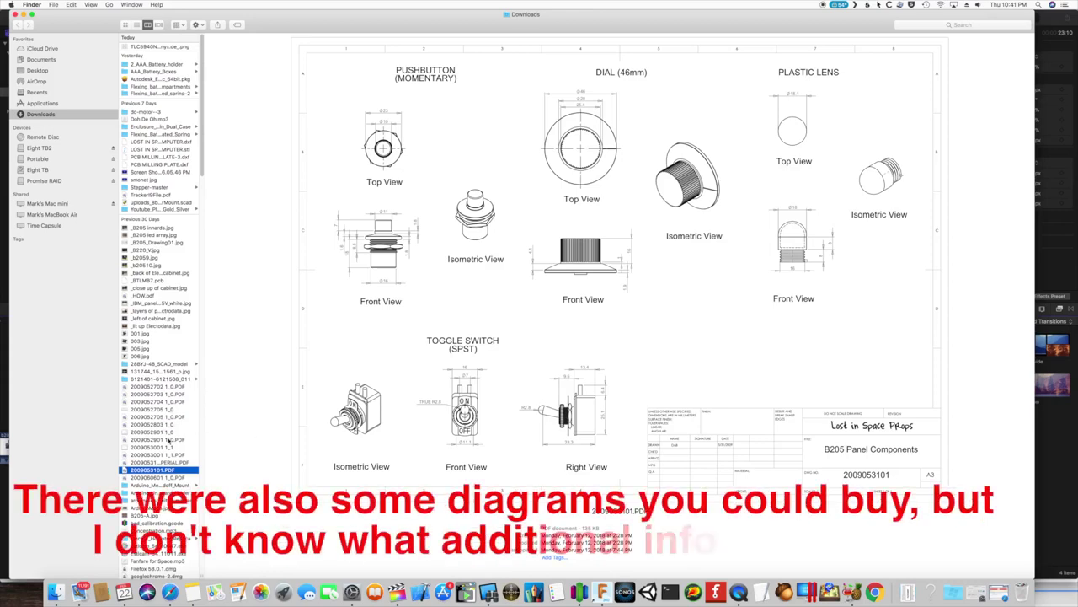
pyautogui.click(171, 463)
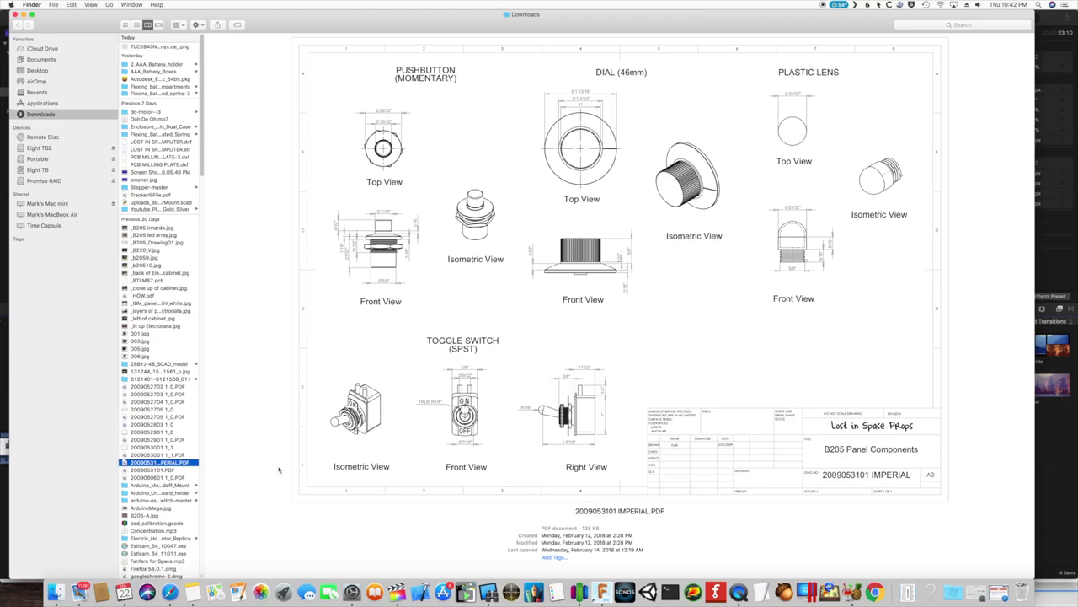
pyautogui.click(157, 455)
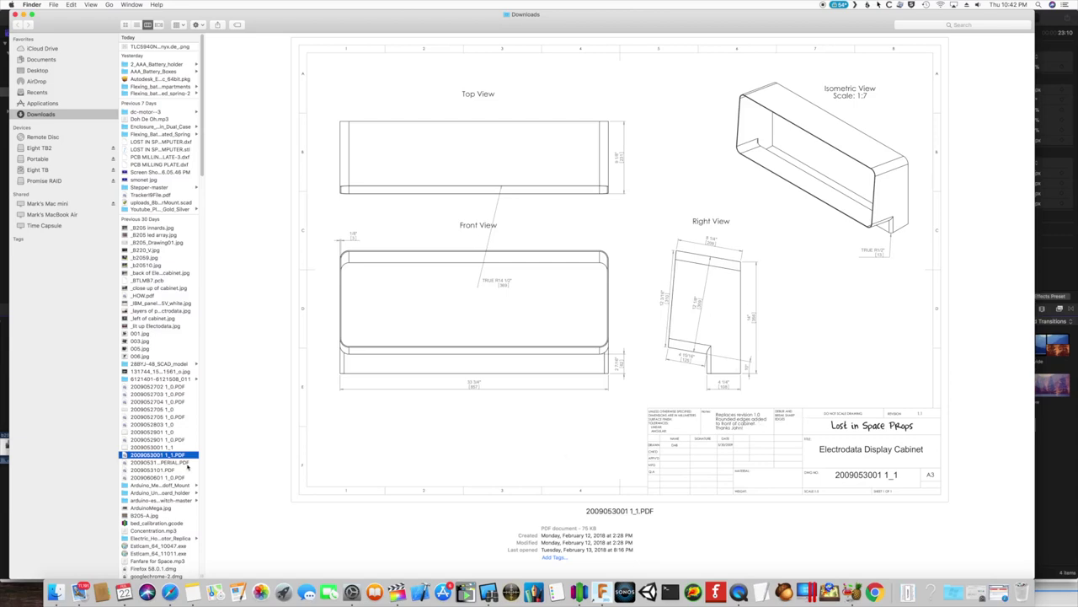
pyautogui.click(168, 448)
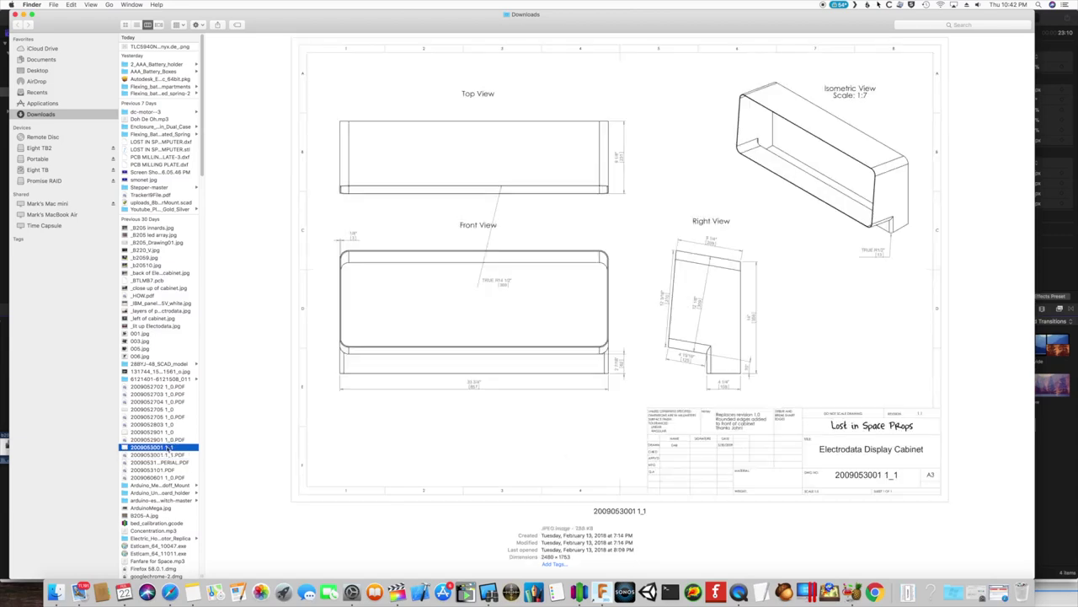
pyautogui.click(173, 439)
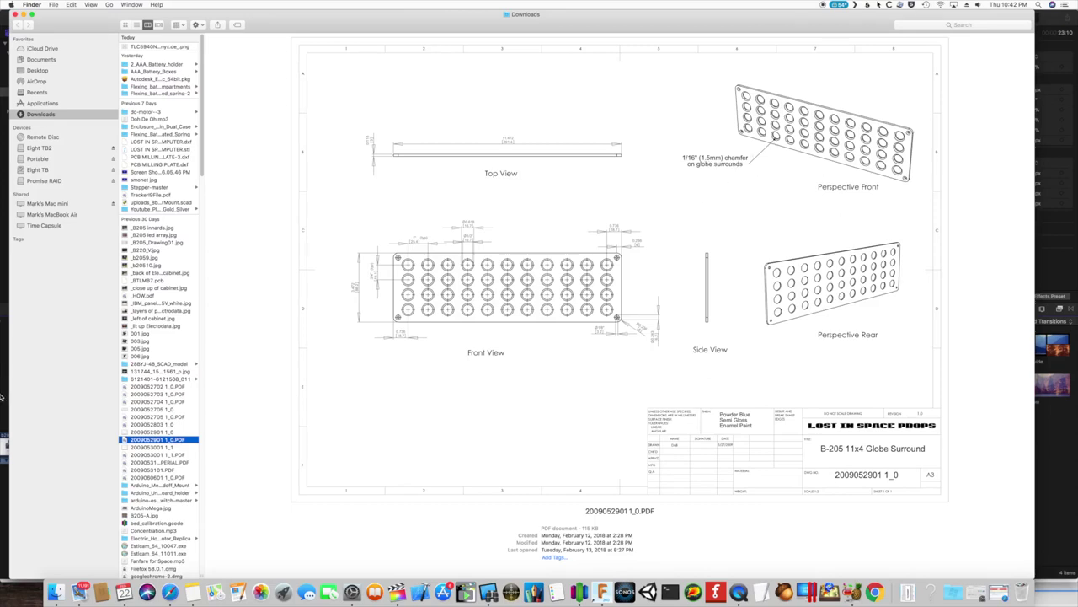
pyautogui.click(147, 432)
pyautogui.click(150, 423)
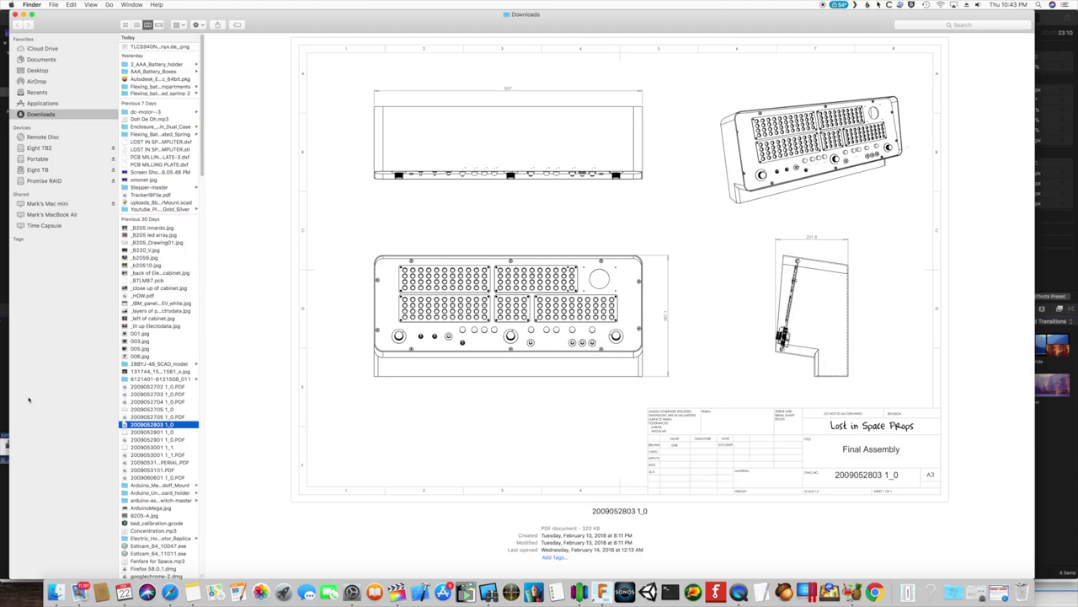
pyautogui.click(149, 416)
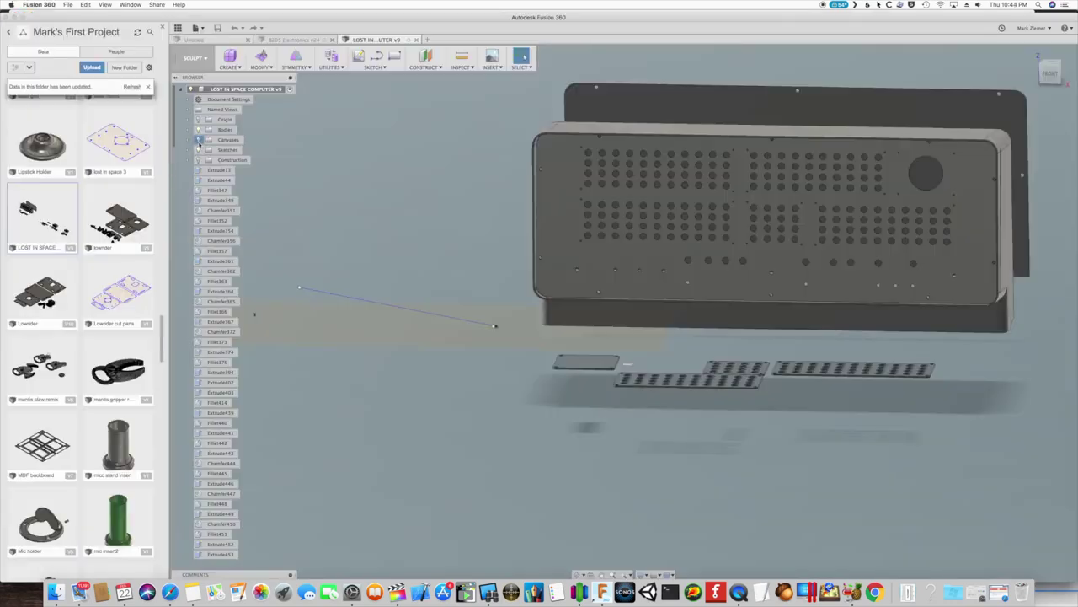
pyautogui.click(198, 140)
pyautogui.click(188, 139)
pyautogui.click(229, 149)
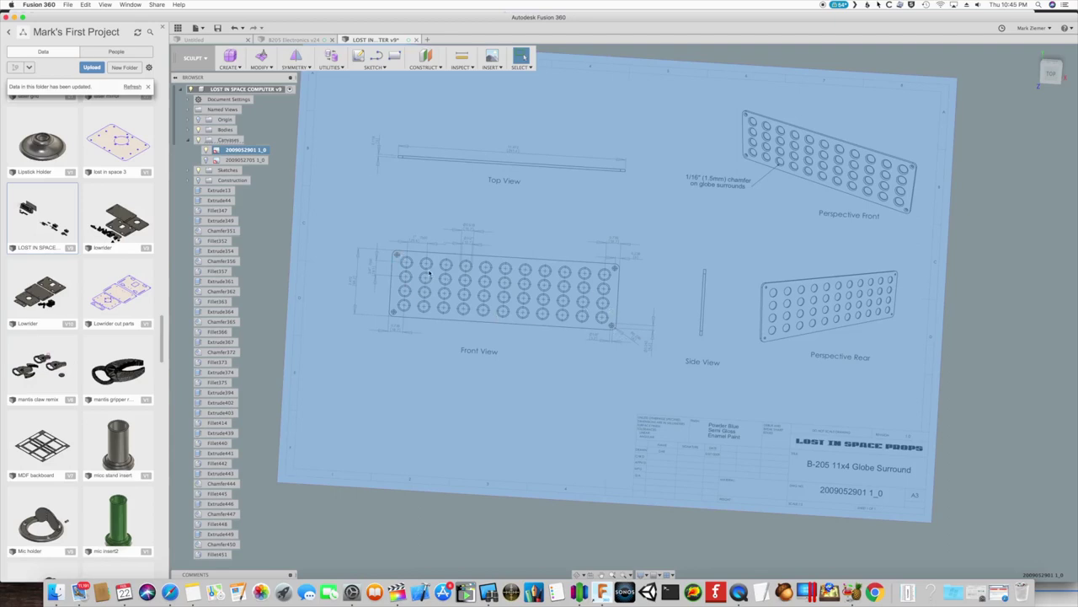
pyautogui.rightClick(253, 161)
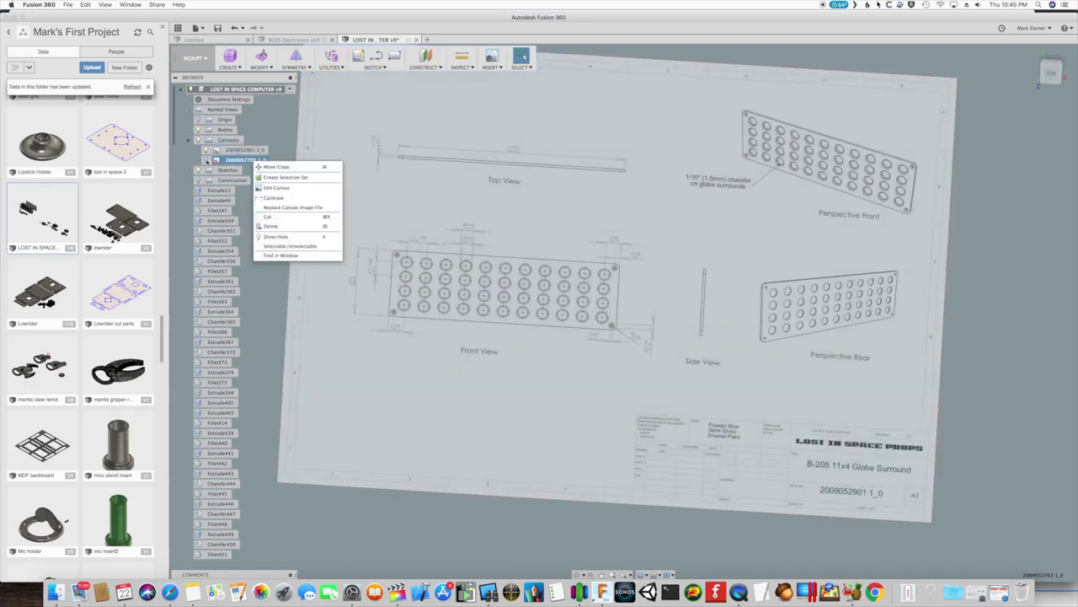
pyautogui.click(241, 162)
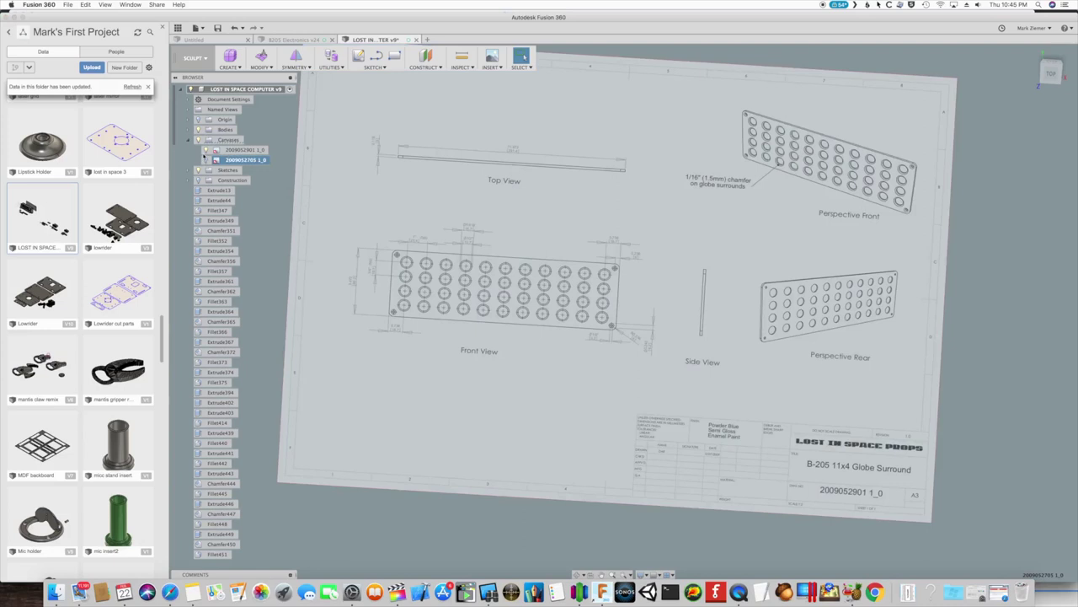
pyautogui.rightClick(239, 159)
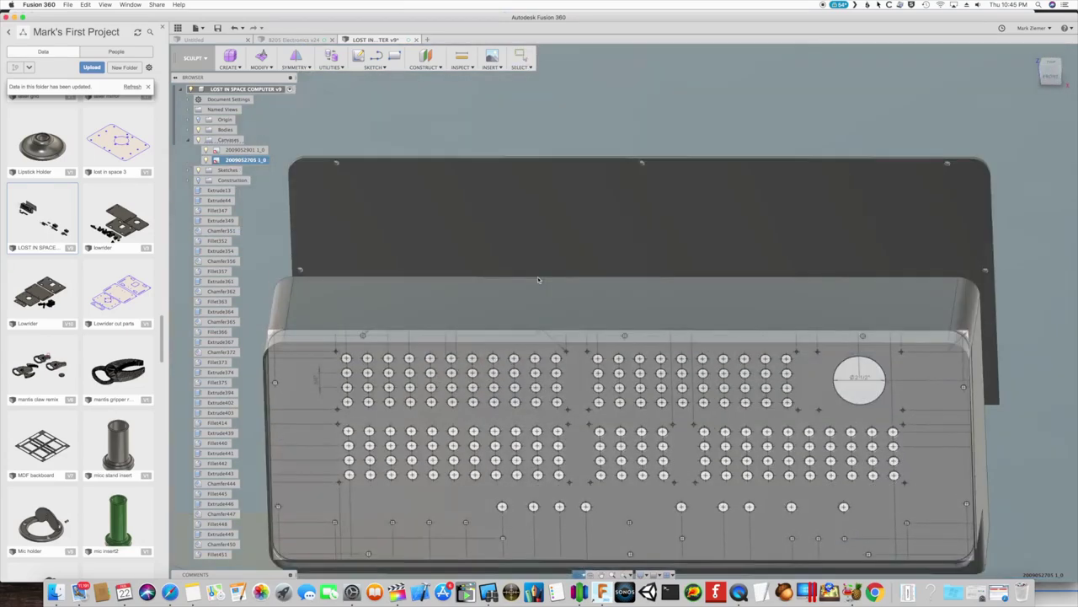
pyautogui.keyDown('shift'); pyautogui.moveTo(538, 279); pyautogui.dragTo(500, 263, button='middle'); pyautogui.keyUp('shift')
pyautogui.press('Escape')
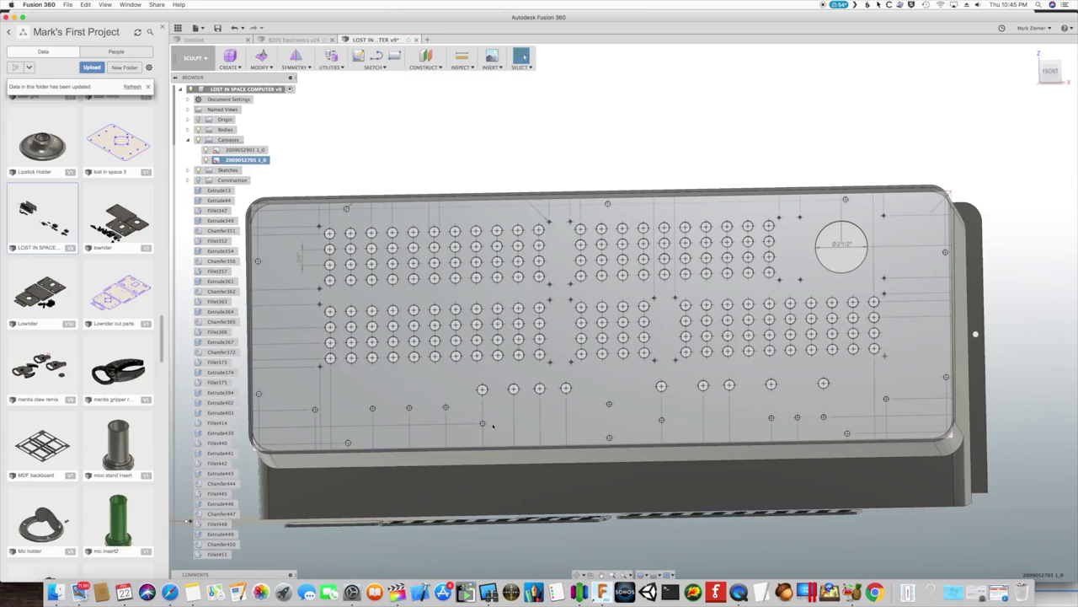
pyautogui.scroll(-10, 547, 353)
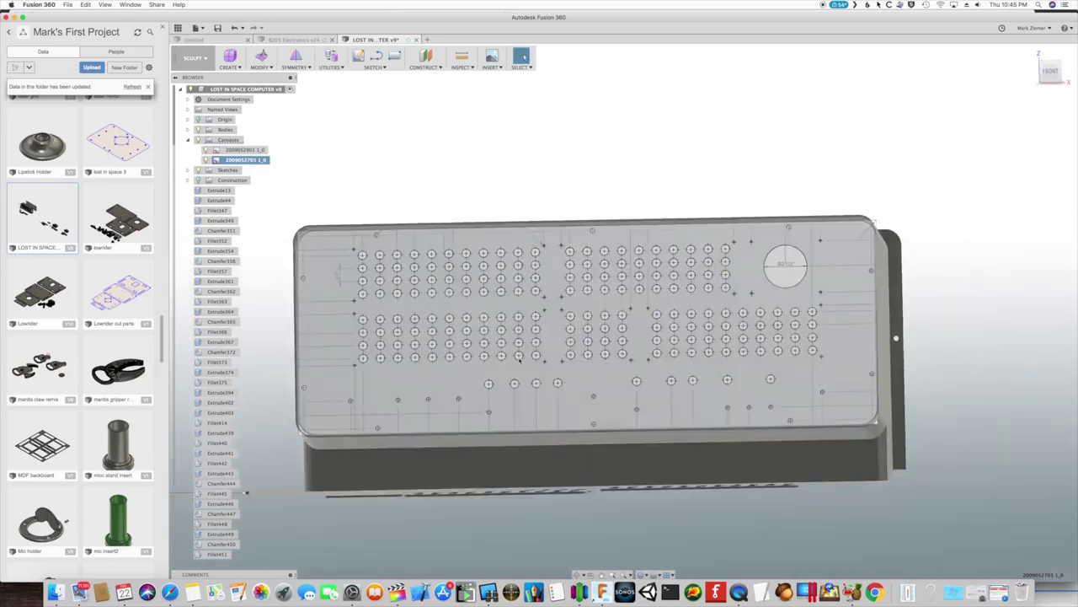
pyautogui.keyDown('shift'); pyautogui.moveTo(518, 355); pyautogui.dragTo(455, 372, button='middle'); pyautogui.keyUp('shift')
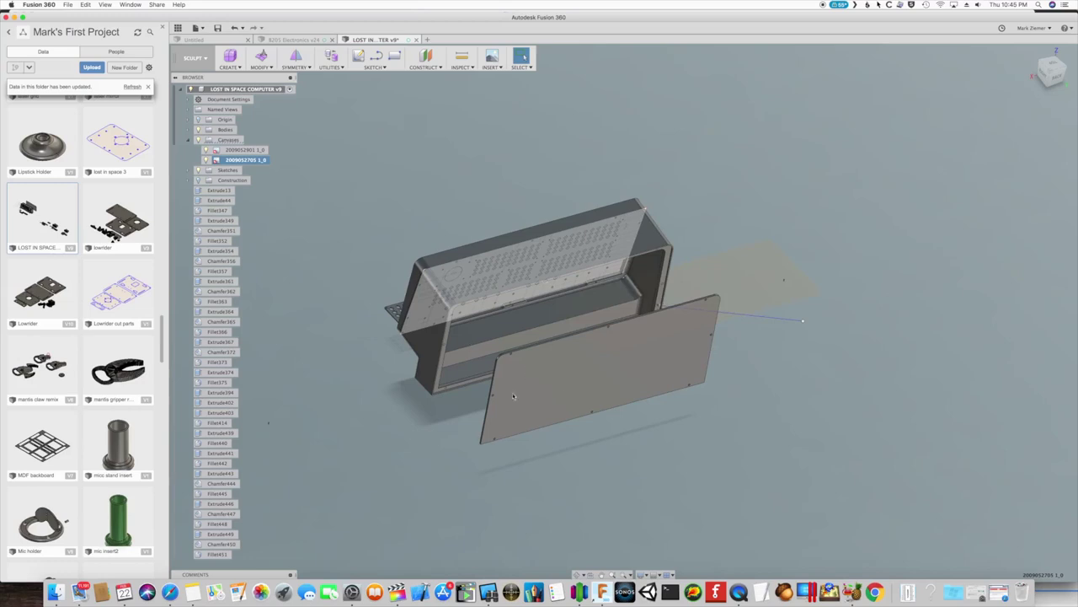
# Step: Zoom, orbit and pan to frame the exploded cabinet, lid, perforated panels and 30 Percent box from above
pyautogui.scroll(1, 521, 405)
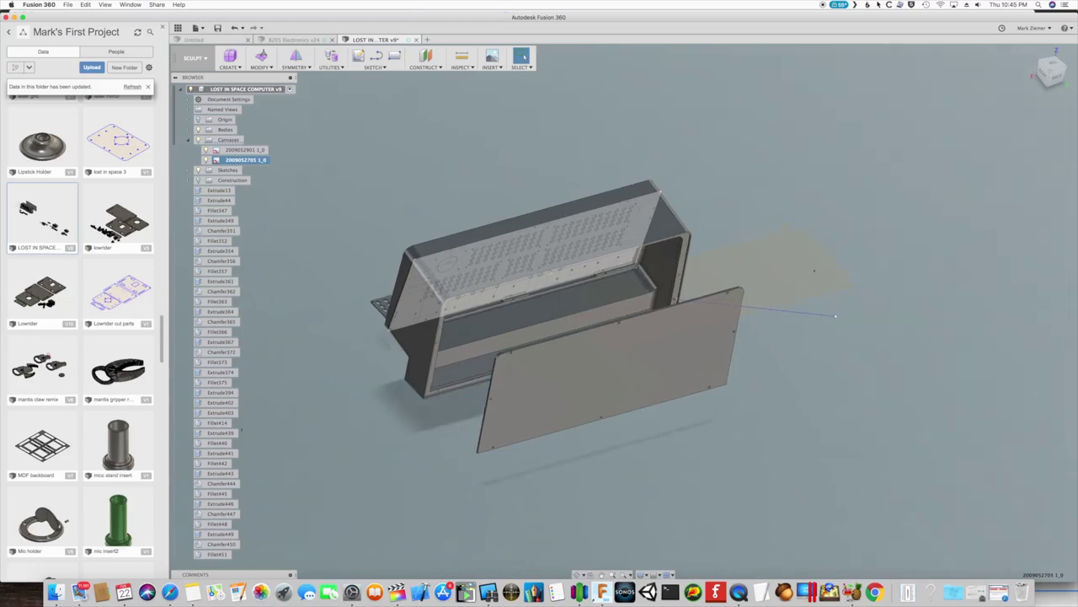
pyautogui.keyDown('shift'); pyautogui.moveTo(476, 442); pyautogui.dragTo(466, 465, button='middle'); pyautogui.keyUp('shift')
pyautogui.scroll(5, 471, 408)
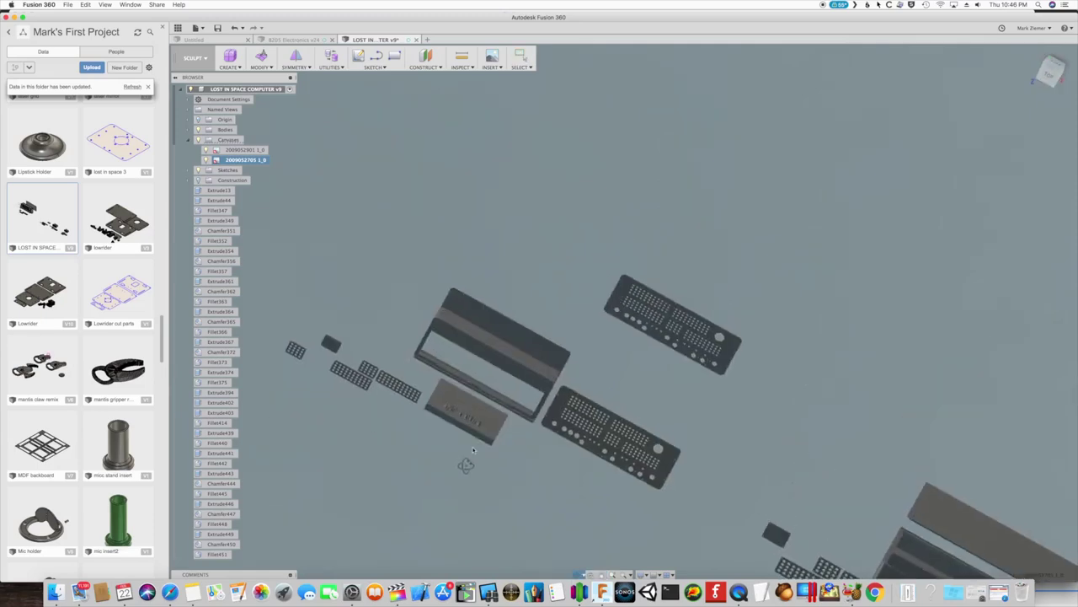
pyautogui.scroll(5, 474, 450)
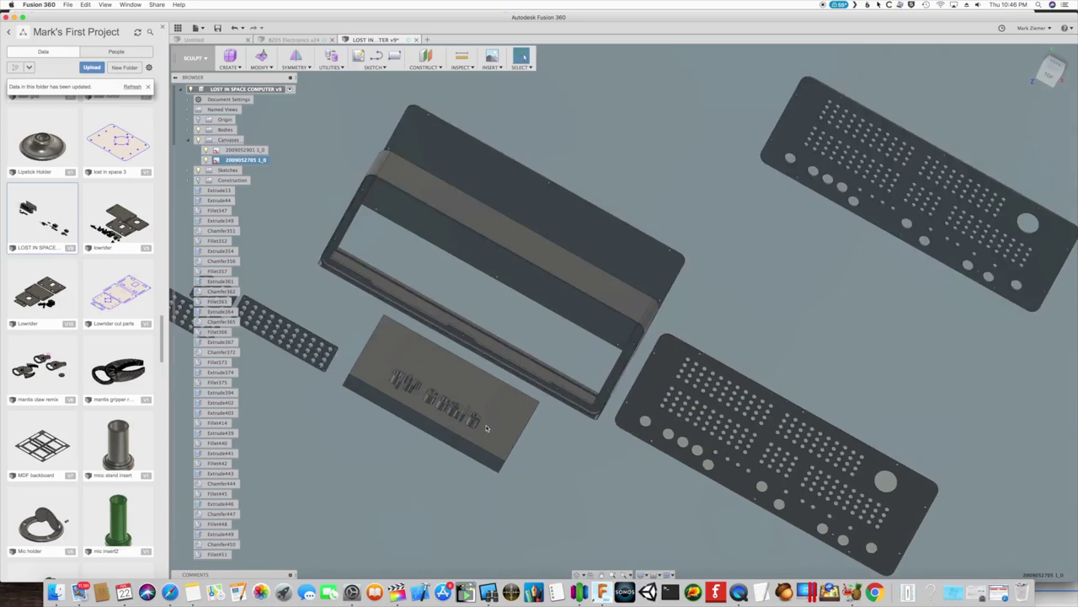
pyautogui.scroll(-6, 486, 428)
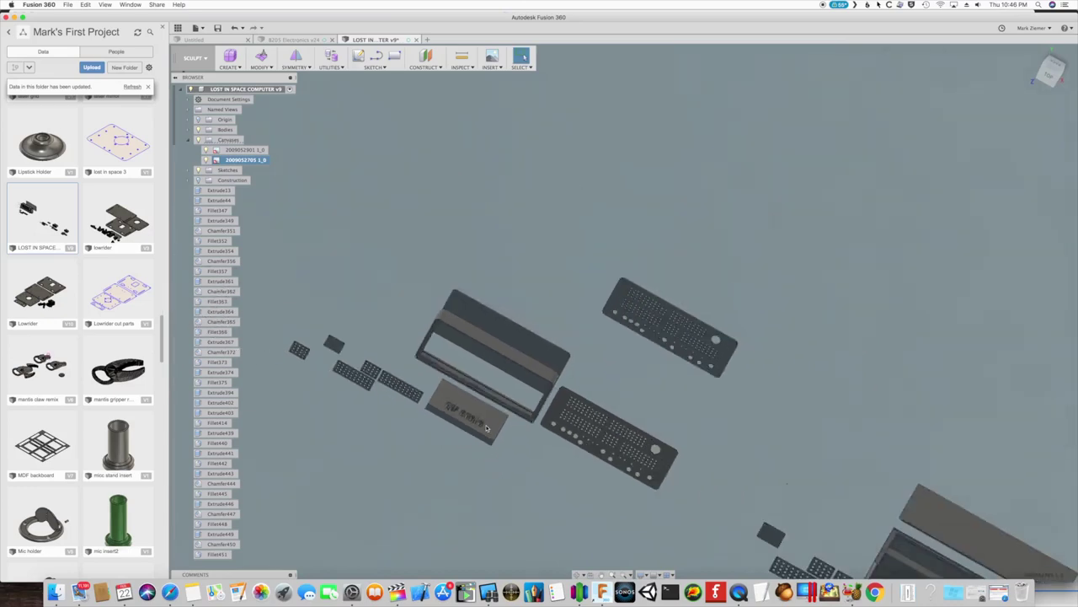
pyautogui.keyDown('shift'); pyautogui.moveTo(506, 381); pyautogui.dragTo(544, 398, button='middle'); pyautogui.keyUp('shift')
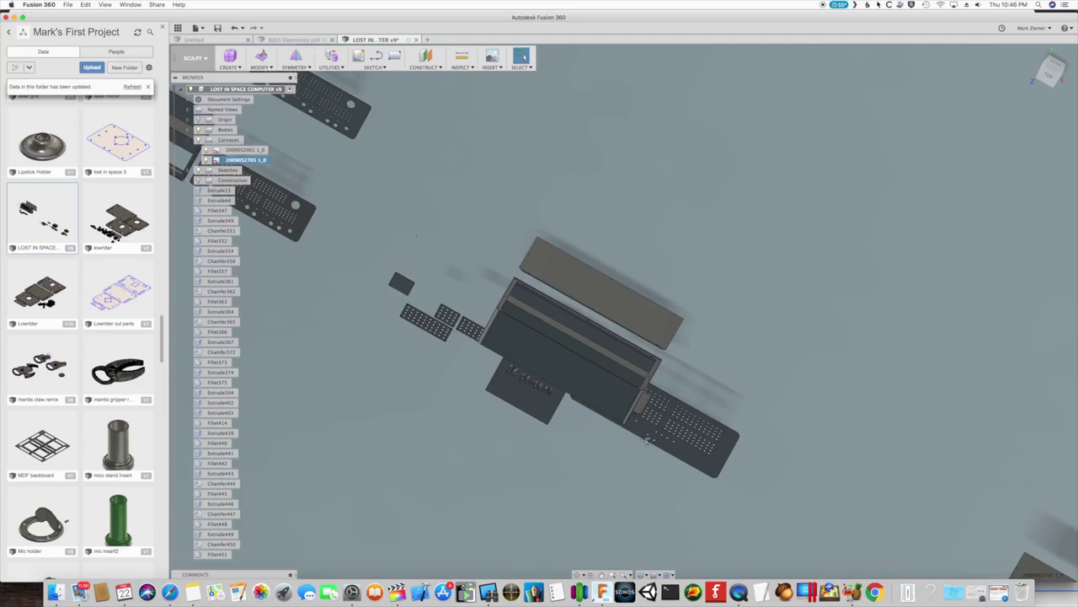
pyautogui.moveTo(597, 402); pyautogui.dragTo(416, 383, button='middle')
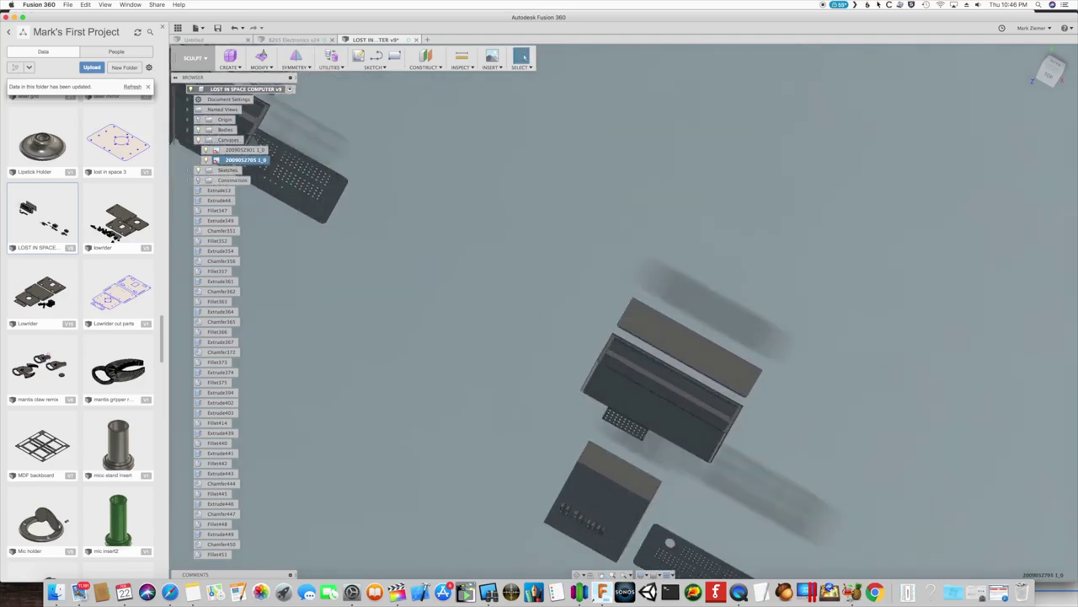
pyautogui.moveTo(539, 373); pyautogui.dragTo(472, 310, button='middle')
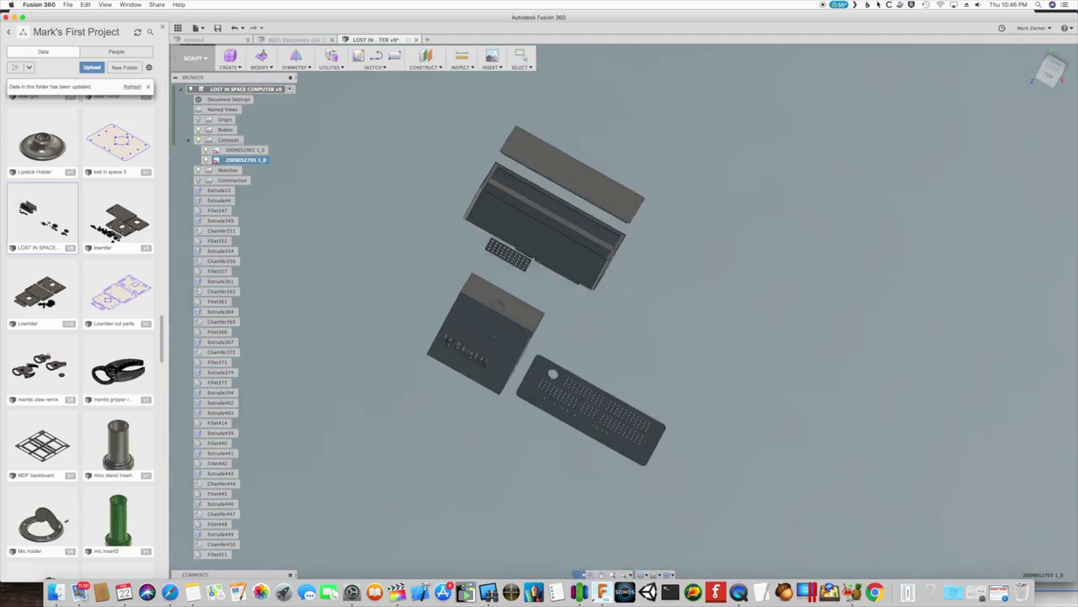
pyautogui.keyDown('shift'); pyautogui.moveTo(471, 278); pyautogui.dragTo(503, 301, button='middle'); pyautogui.keyUp('shift')
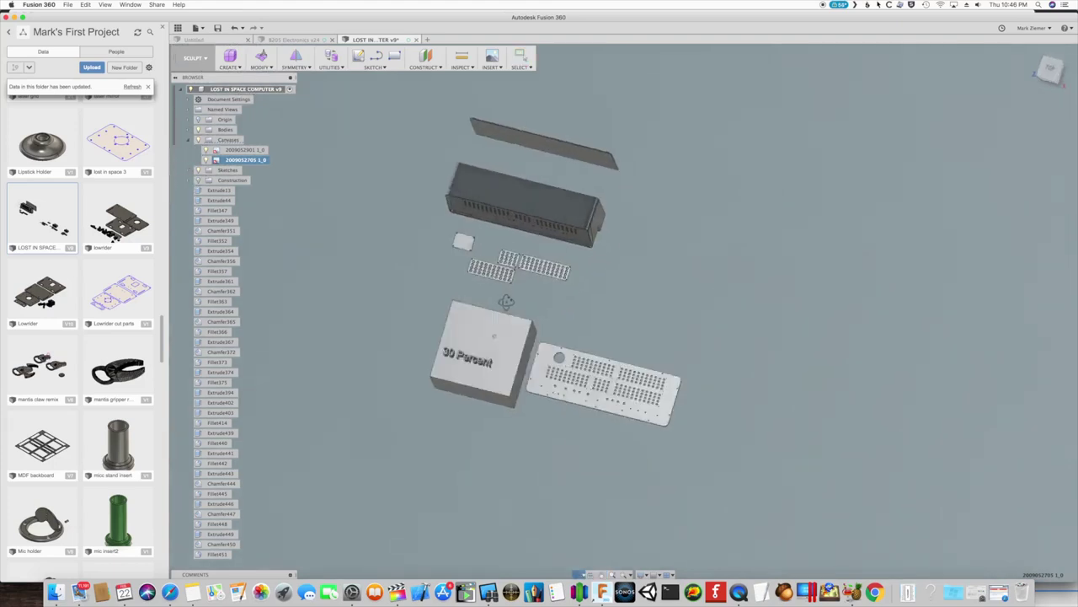
# Step: Zoom in on the 30 Percent box and perforated panel, then orbit to the enclosure's front
pyautogui.keyDown('shift'); pyautogui.moveTo(505, 302); pyautogui.dragTo(511, 306, button='middle'); pyautogui.keyUp('shift')
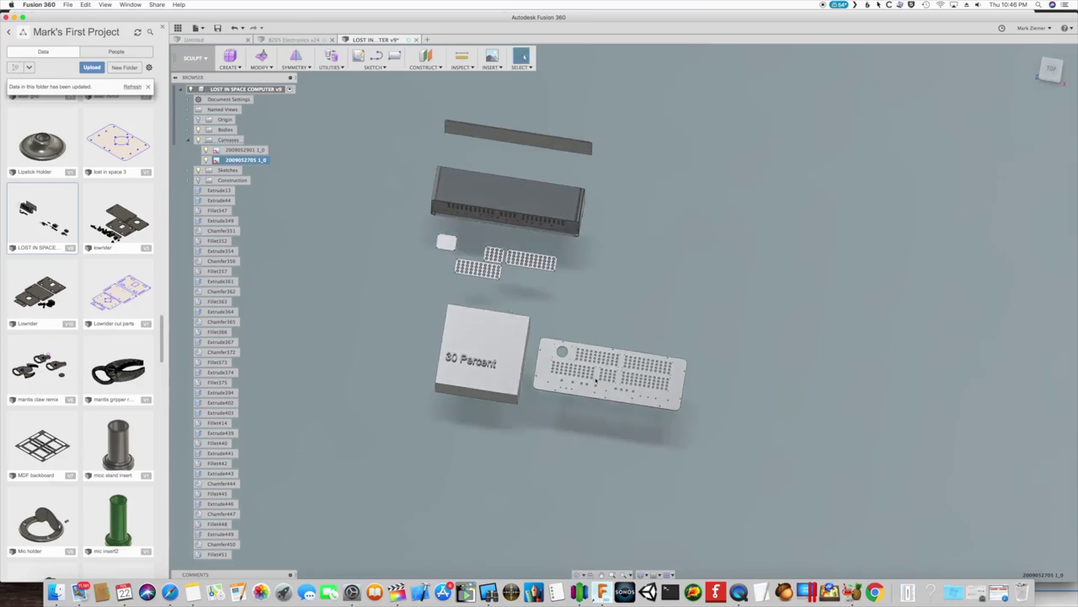
pyautogui.scroll(6, 596, 381)
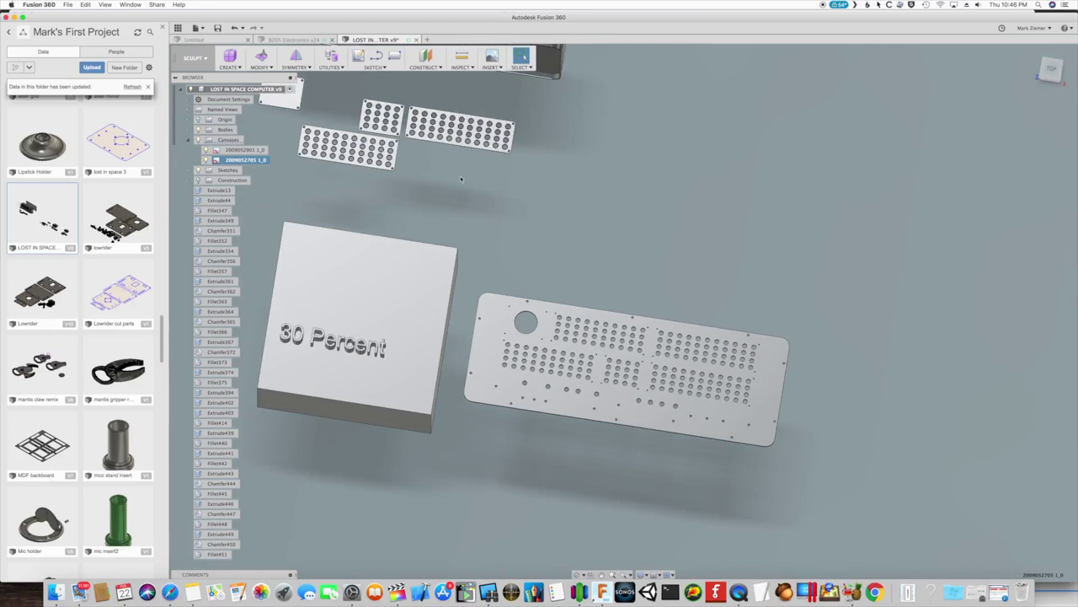
pyautogui.moveTo(464, 175); pyautogui.dragTo(584, 527, button='middle')
pyautogui.scroll(2, 583, 527)
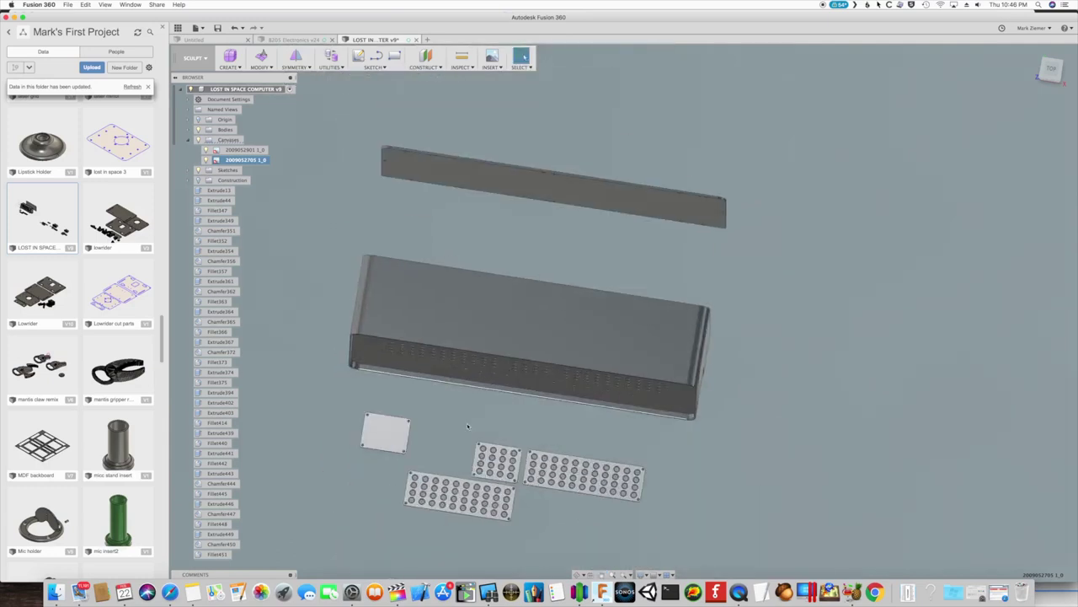
pyautogui.keyDown('shift'); pyautogui.moveTo(462, 389); pyautogui.dragTo(473, 346, button='middle'); pyautogui.keyUp('shift')
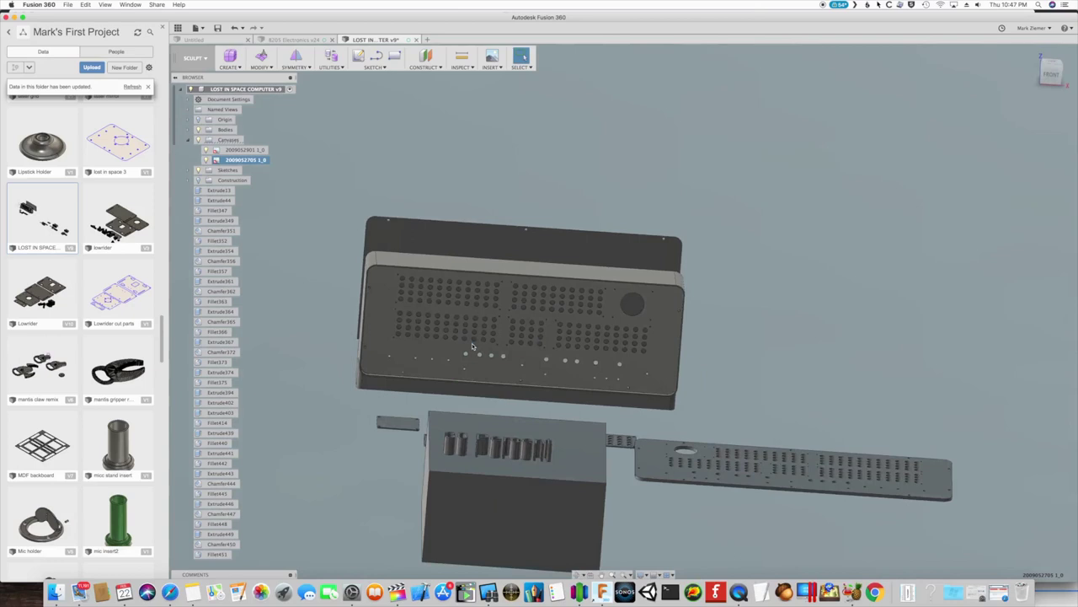
pyautogui.scroll(-10, 472, 346)
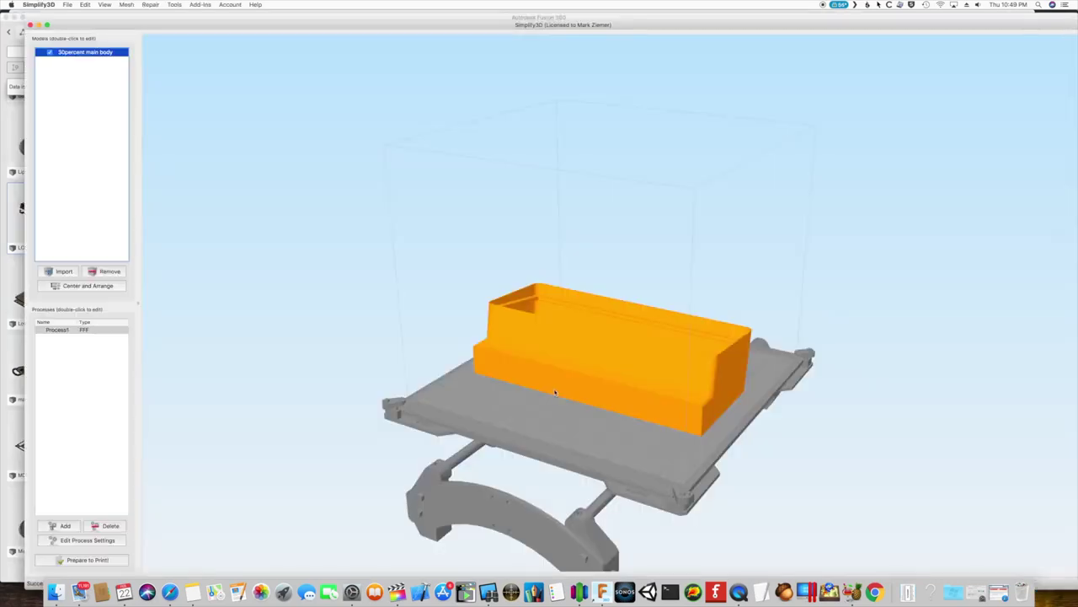
# Step: Rotate the main body's toolpath preview and select the 8.22 material cost value
pyautogui.scroll(5, 543, 402)
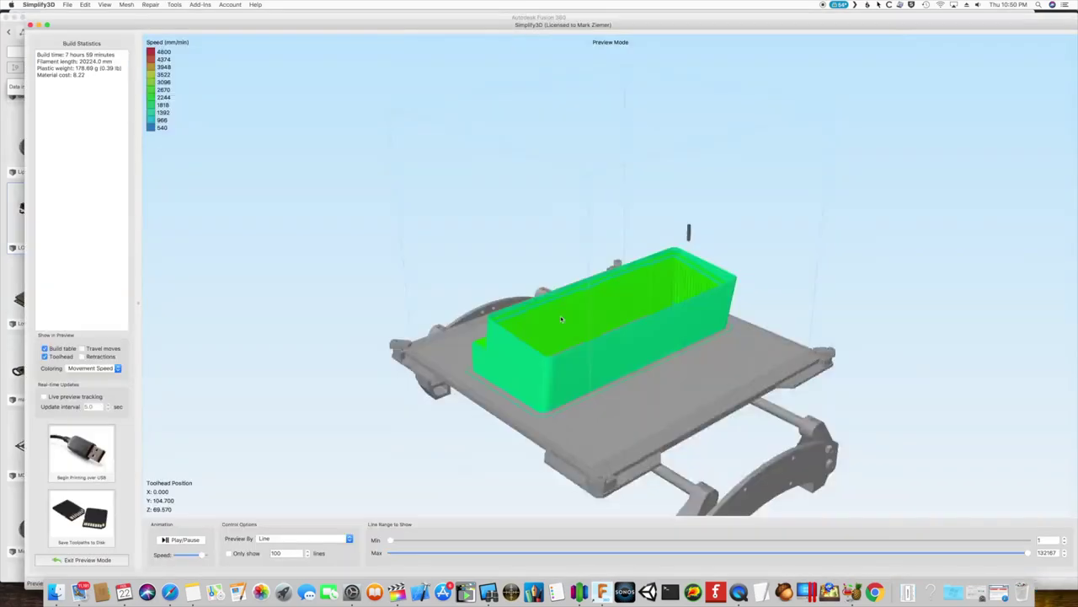
pyautogui.moveTo(523, 337); pyautogui.dragTo(590, 330)
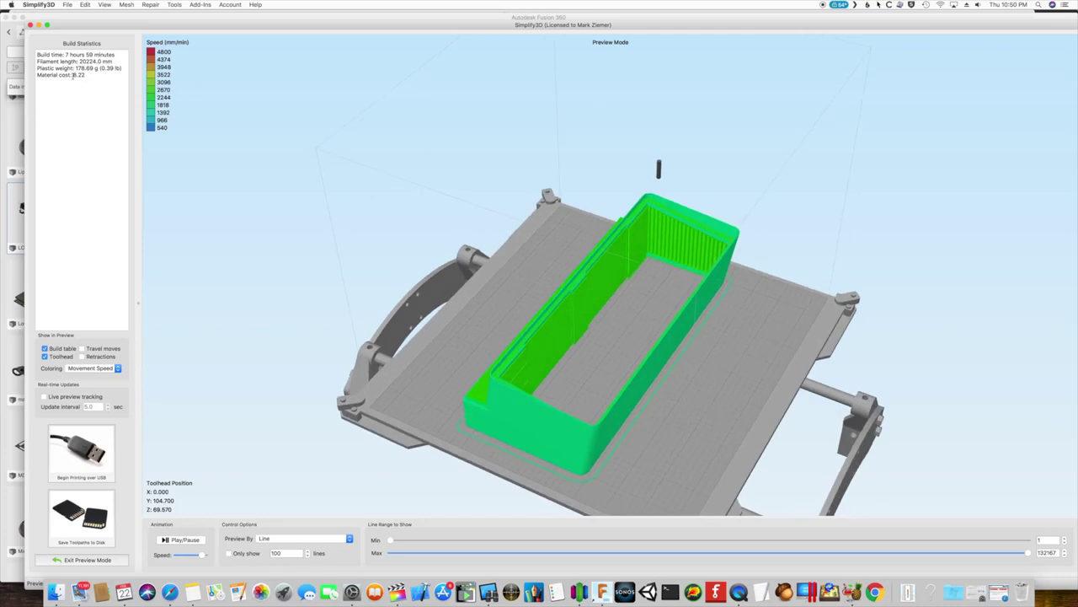
pyautogui.moveTo(72, 75); pyautogui.dragTo(88, 75)
# Step: Preview the print layer by layer, raising the Max slider to layer 66
pyautogui.moveTo(1011, 552); pyautogui.dragTo(1006, 552)
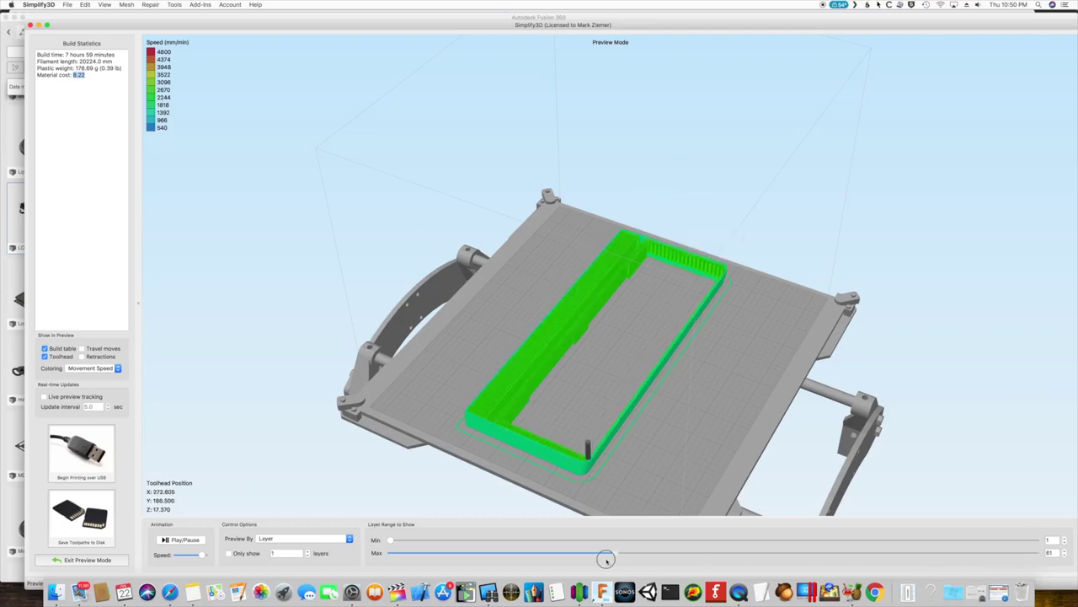
pyautogui.moveTo(606, 558); pyautogui.dragTo(691, 560)
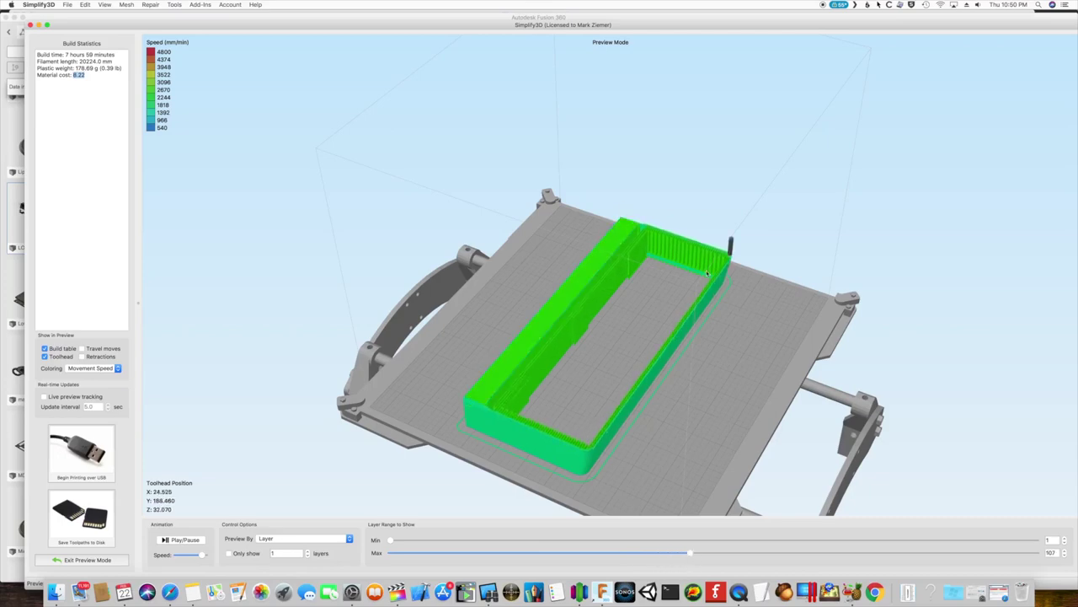
pyautogui.scroll(5, 708, 272)
pyautogui.scroll(3, 700, 270)
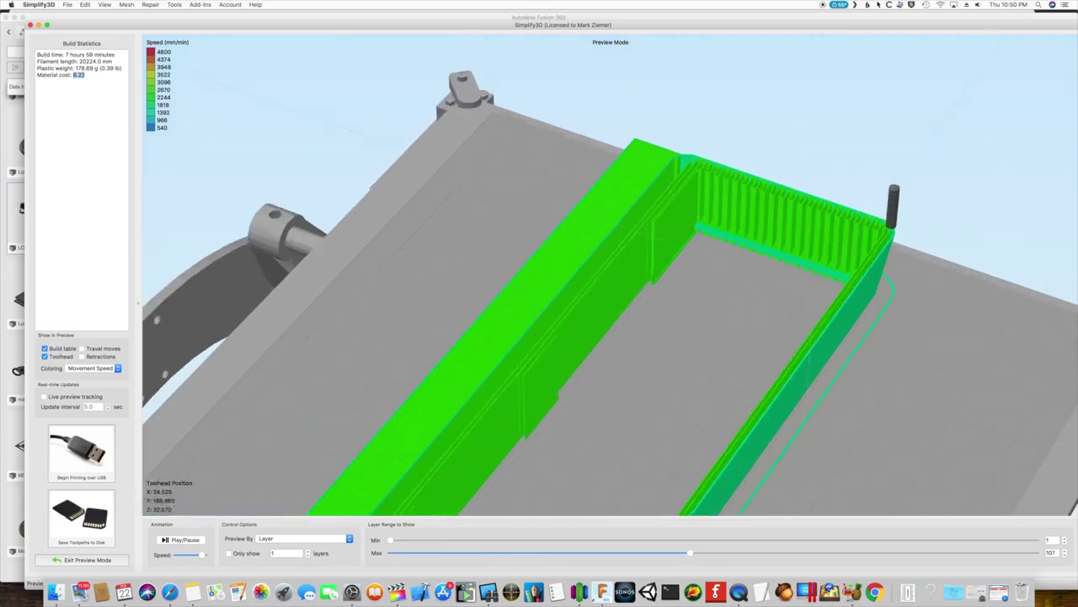
pyautogui.press('super+Tab')
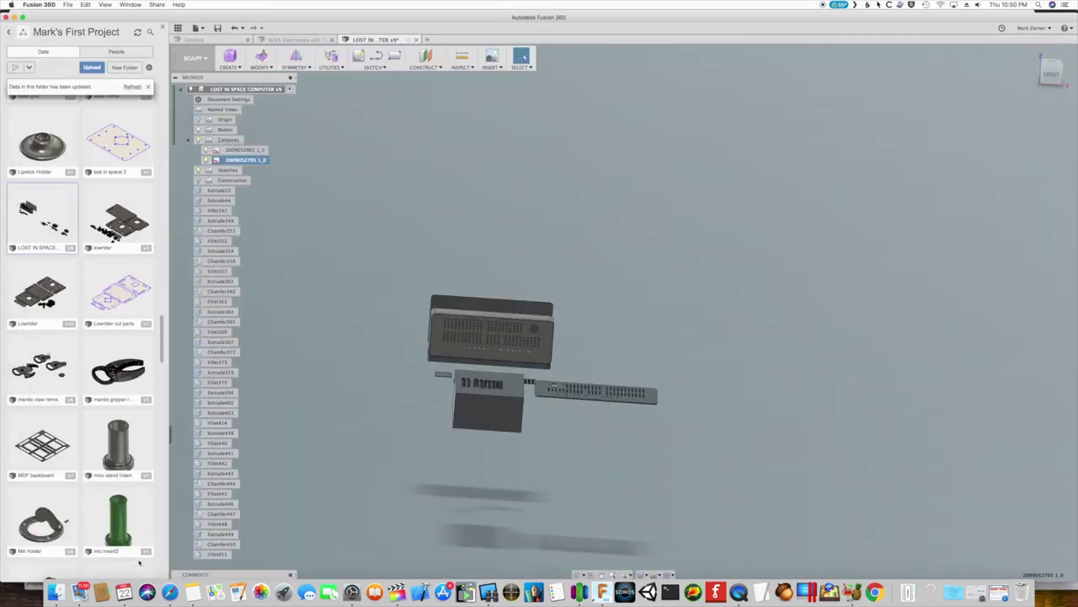
# Step: Back in Fusion 360, orbit and zoom the cabinet parts to a tilted top-down view
pyautogui.press('super+Tab')
pyautogui.press('Tab')
pyautogui.press('Escape')
pyautogui.keyDown('shift'); pyautogui.moveTo(380, 366); pyautogui.dragTo(444, 306, button='middle'); pyautogui.keyUp('shift')
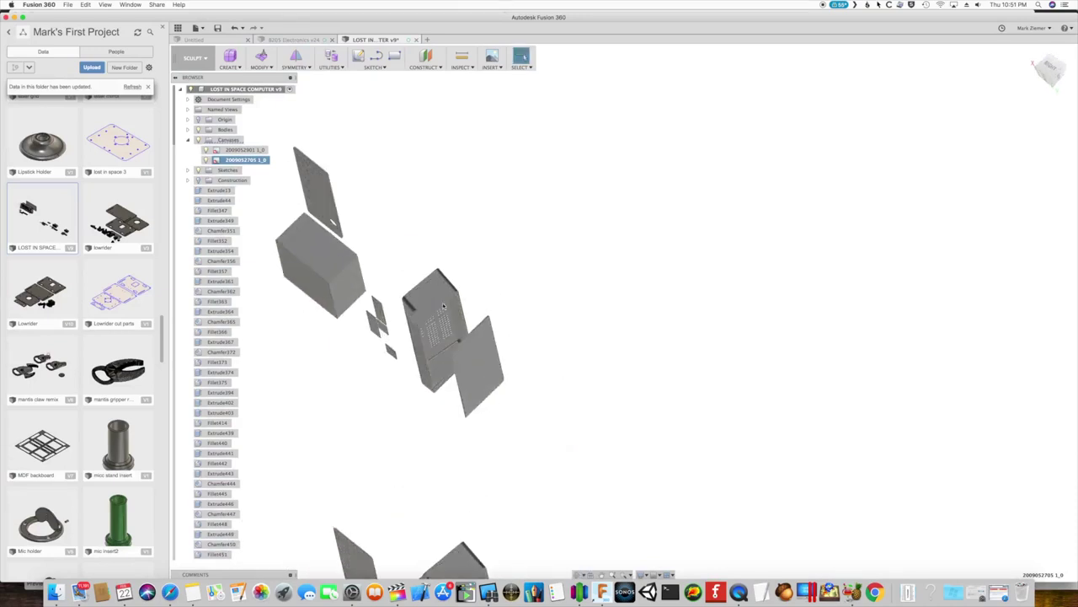
pyautogui.scroll(10, 444, 305)
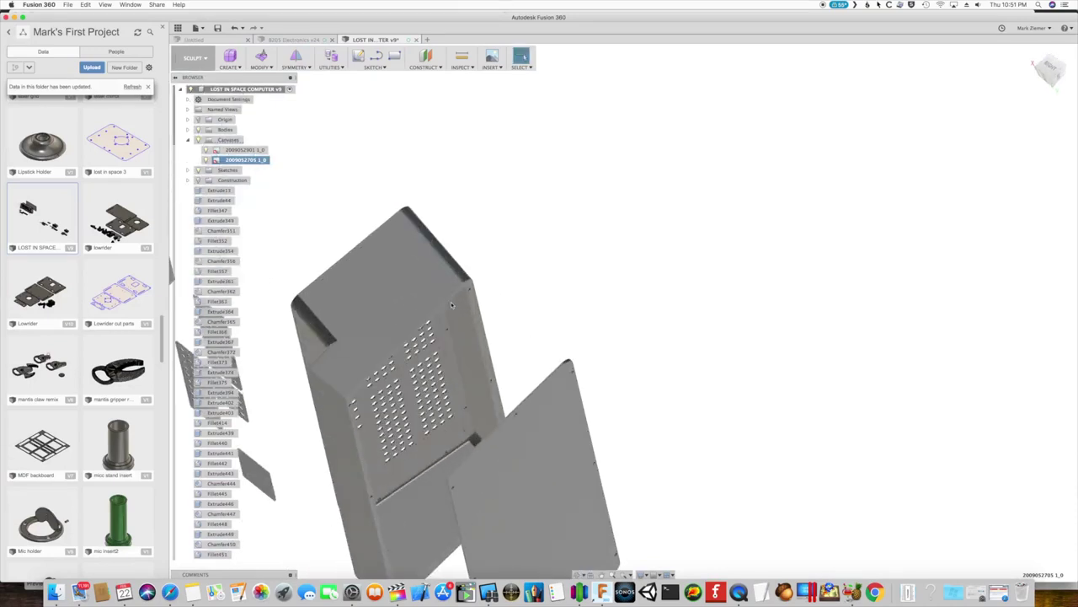
pyautogui.scroll(5, 452, 305)
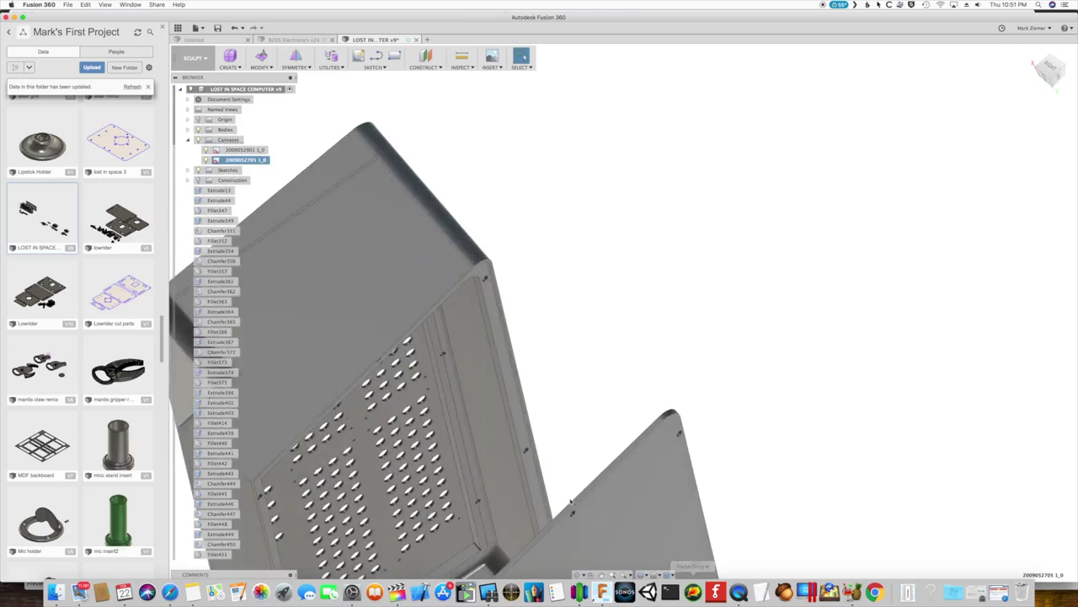
# Step: Turn the perforated side panel face-on and bring up the lid's right-click menu
pyautogui.keyDown('shift'); pyautogui.moveTo(416, 510); pyautogui.dragTo(581, 493, button='middle'); pyautogui.keyUp('shift')
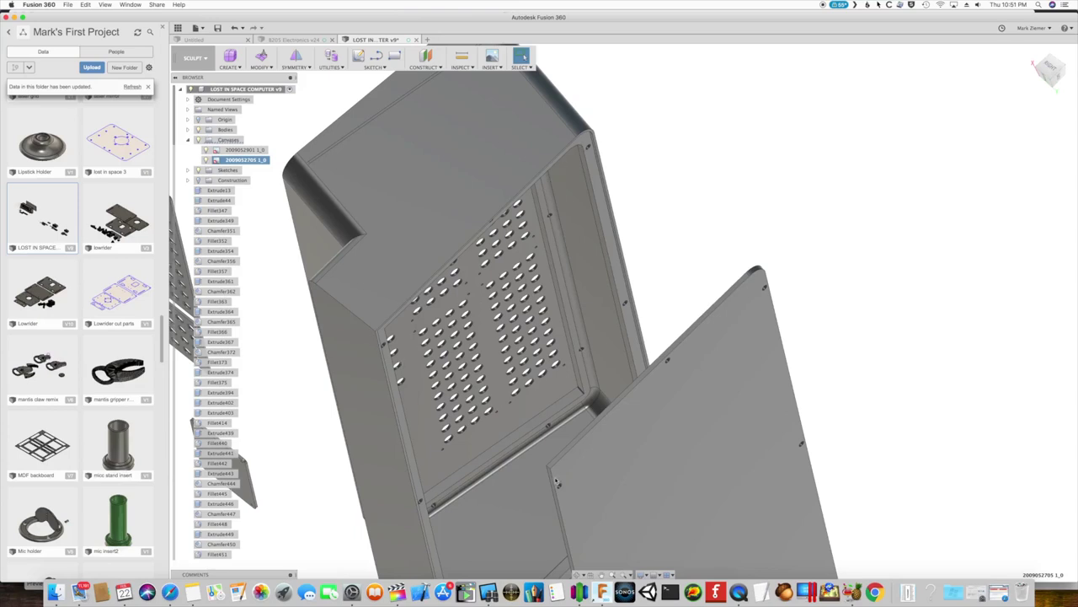
pyautogui.keyDown('shift'); pyautogui.moveTo(558, 472); pyautogui.dragTo(621, 481, button='middle'); pyautogui.keyUp('shift')
pyautogui.rightClick(610, 482)
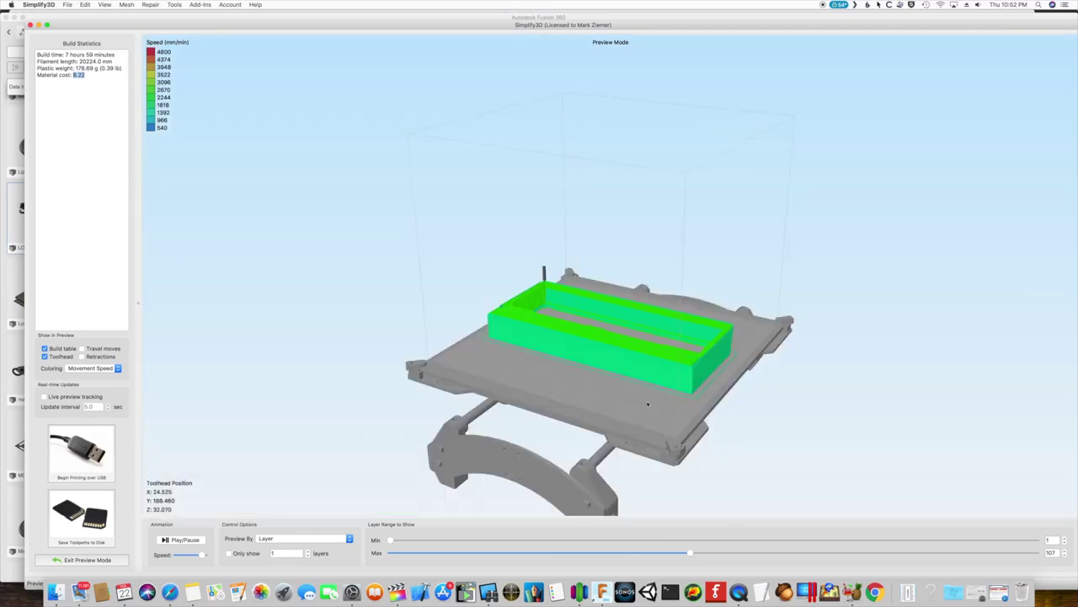
# Step: Zoom into the sliced main body's walls and extend the layer preview to 126
pyautogui.scroll(6, 648, 404)
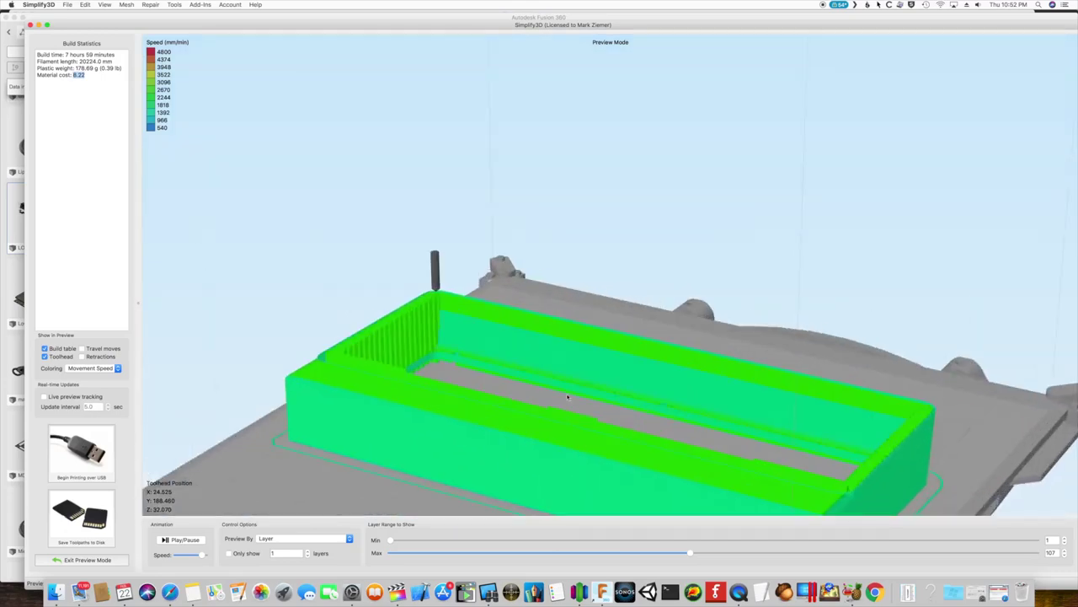
pyautogui.scroll(2, 567, 397)
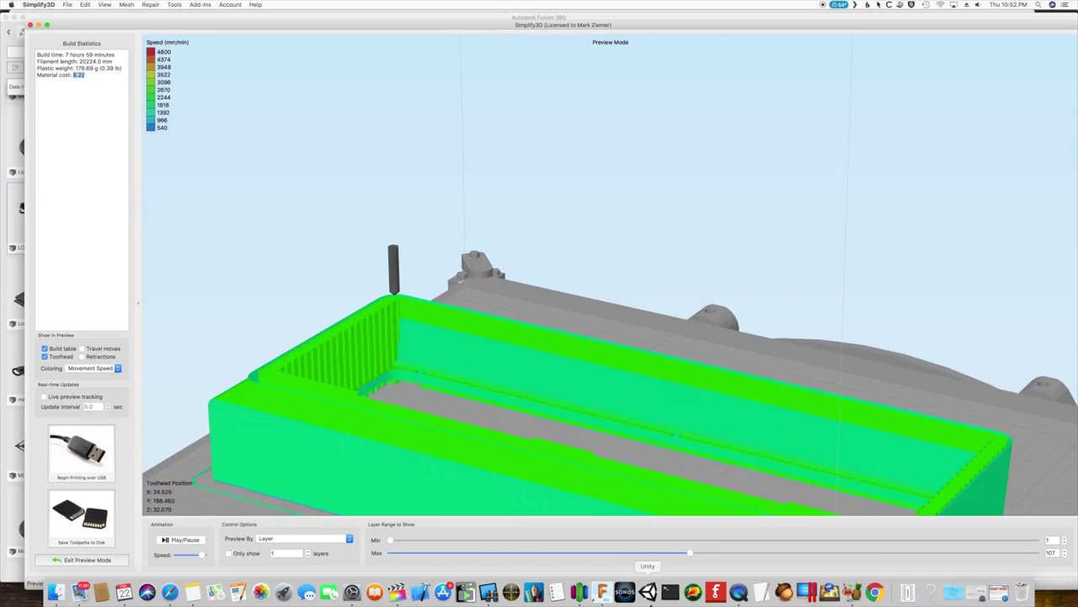
pyautogui.moveTo(696, 557); pyautogui.dragTo(724, 553)
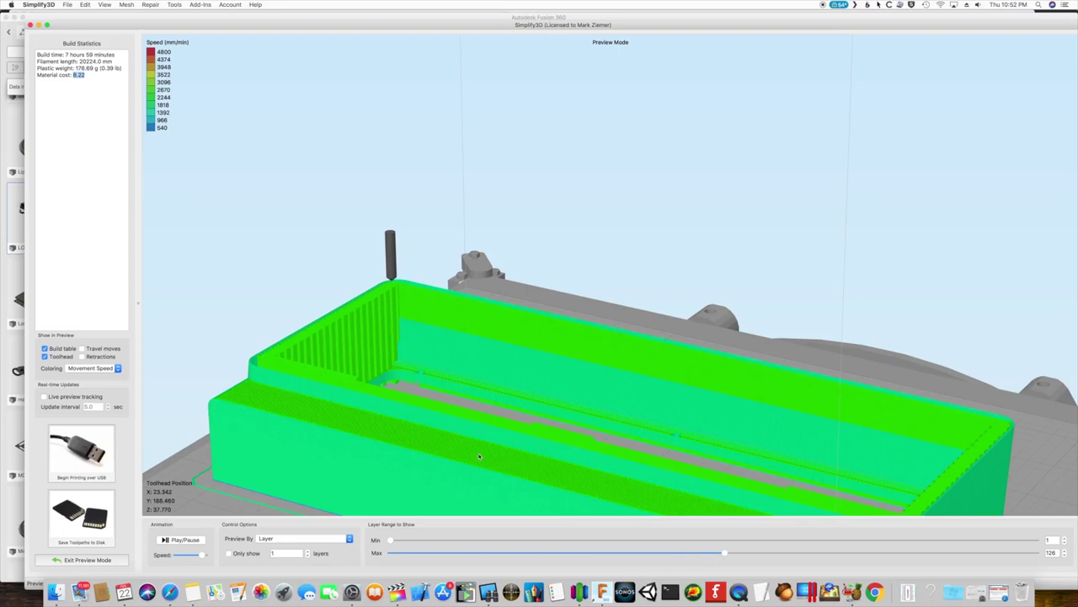
pyautogui.scroll(-10, 479, 457)
pyautogui.scroll(4, 539, 361)
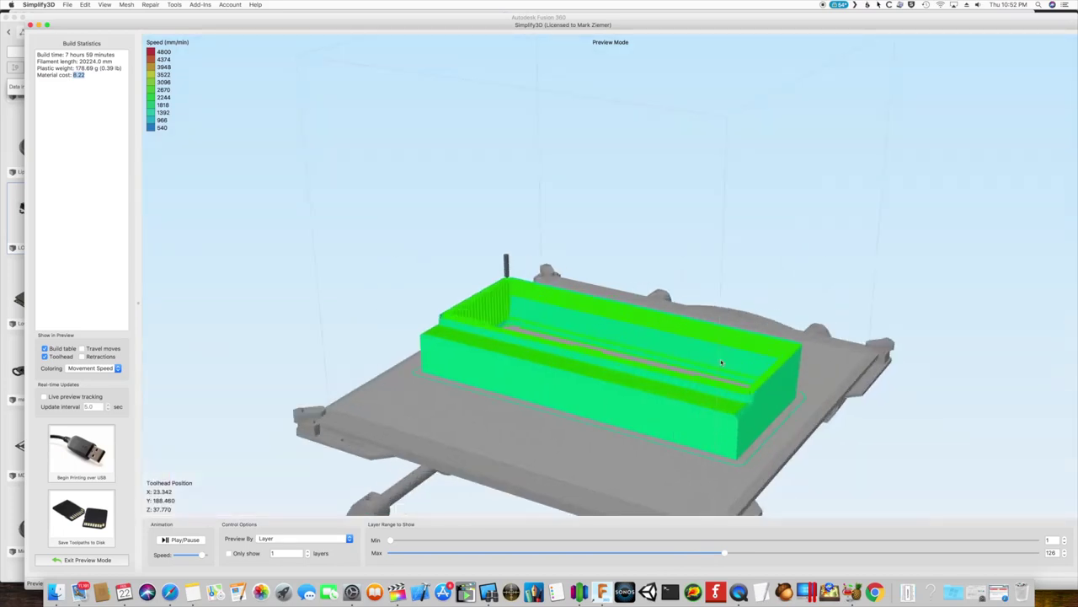
pyautogui.scroll(3, 622, 438)
pyautogui.scroll(3, 523, 447)
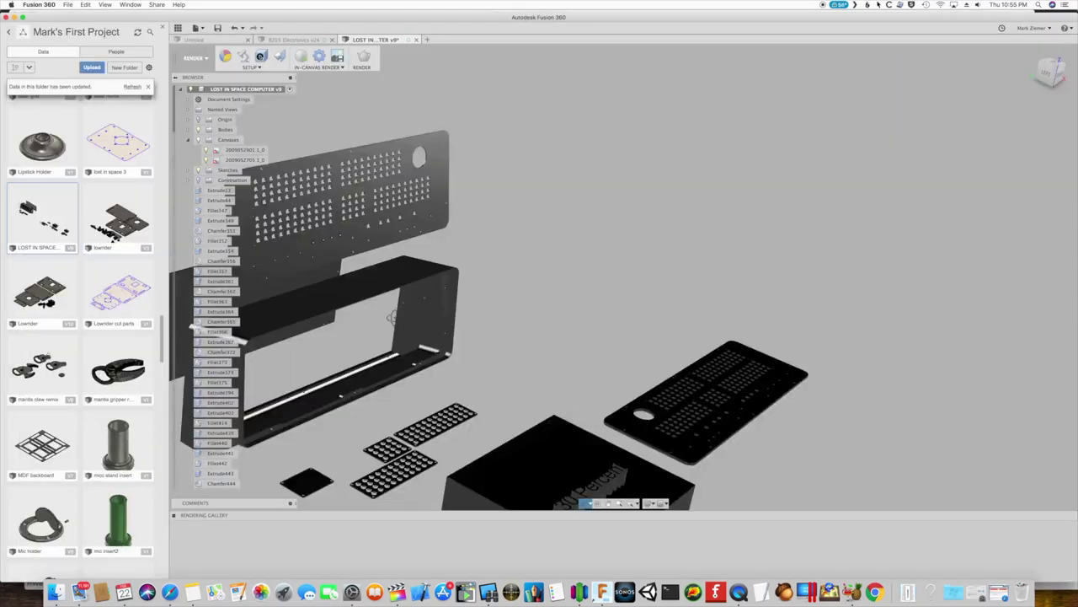
pyautogui.moveTo(421, 278)
pyautogui.keyDown('shift'); pyautogui.mouseDown(button='middle')
pyautogui.moveTo(373, 217)
pyautogui.moveTo(571, 311)
pyautogui.moveTo(568, 295)
pyautogui.moveTo(424, 270)
pyautogui.mouseUp(button='middle'); pyautogui.keyUp('shift')
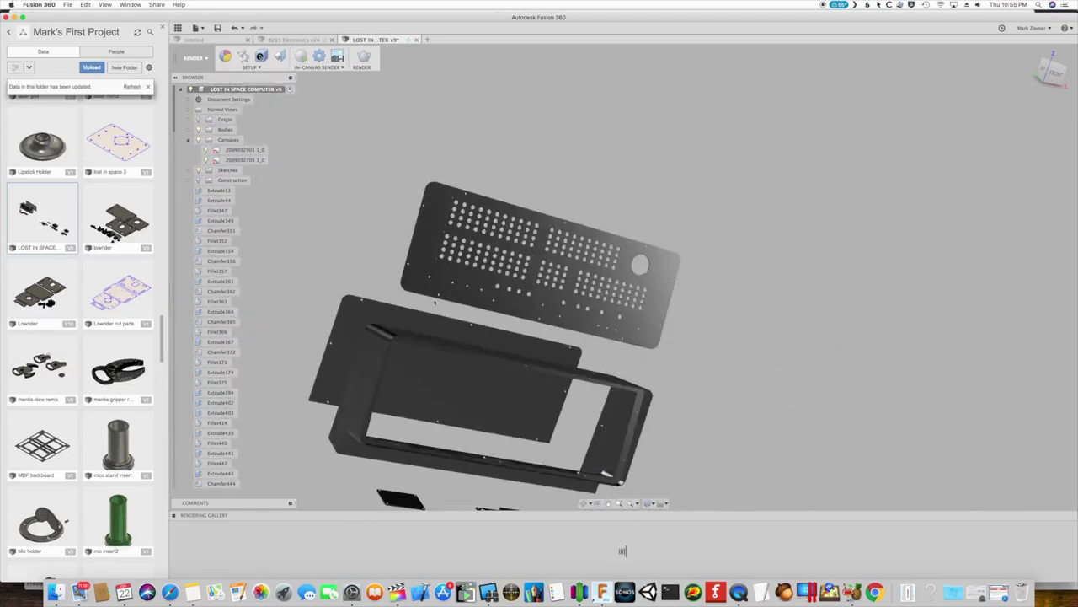